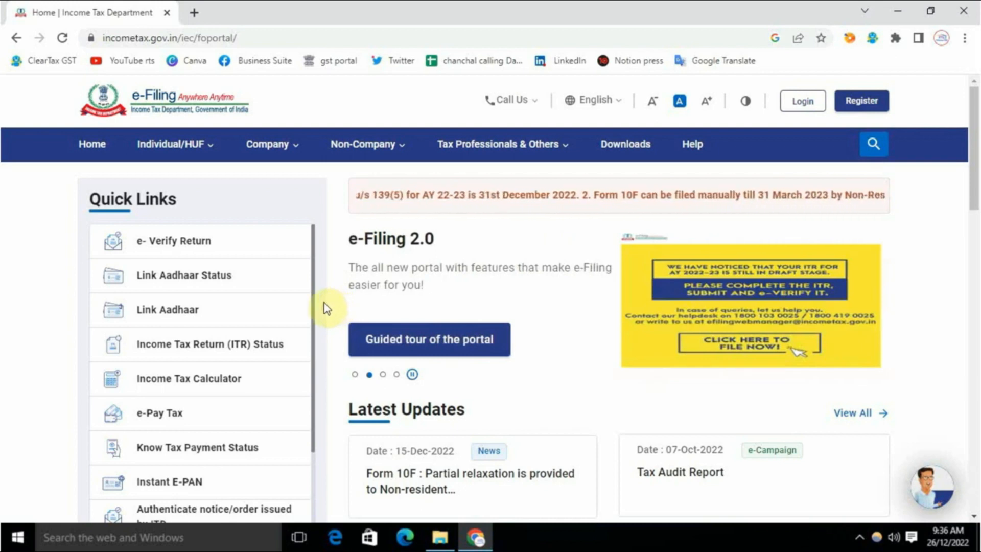
# Step: Open the Downloads page from the Income Tax e-Filing portal home page
pyautogui.click(633, 152)
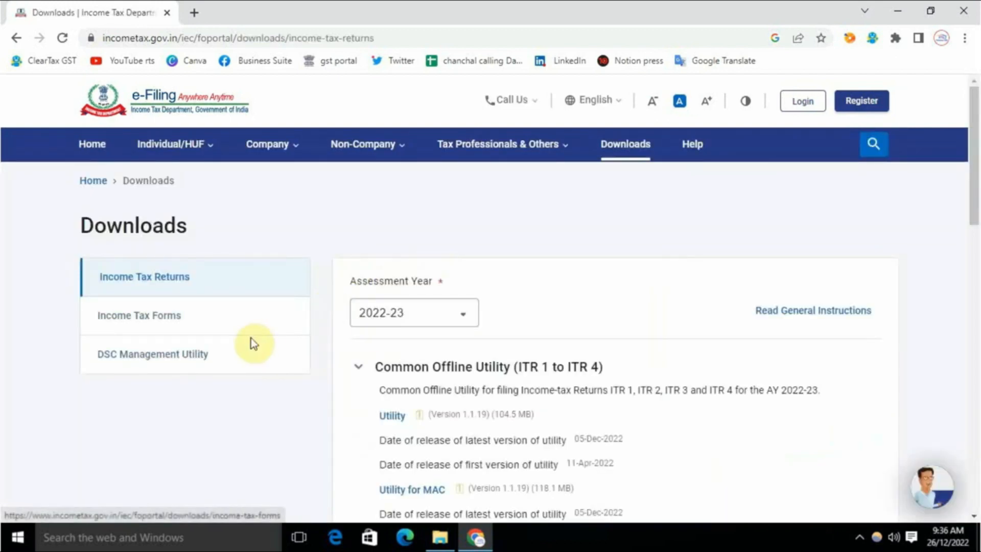
# Step: Choose assessment year 2020-21 and download the Excel-based ITR 1 utility
pyautogui.click(394, 318)
pyautogui.click(390, 416)
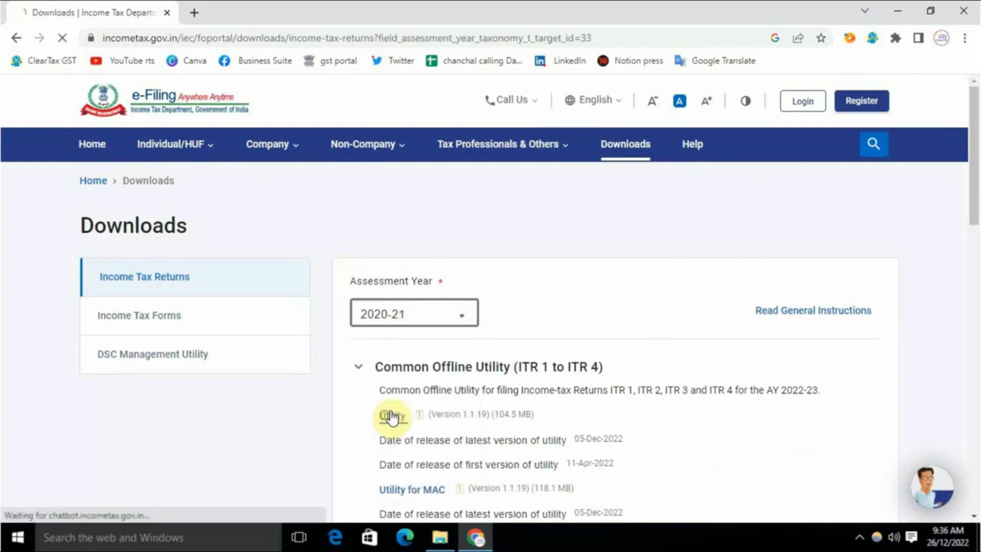
pyautogui.scroll(-4, 524, 337)
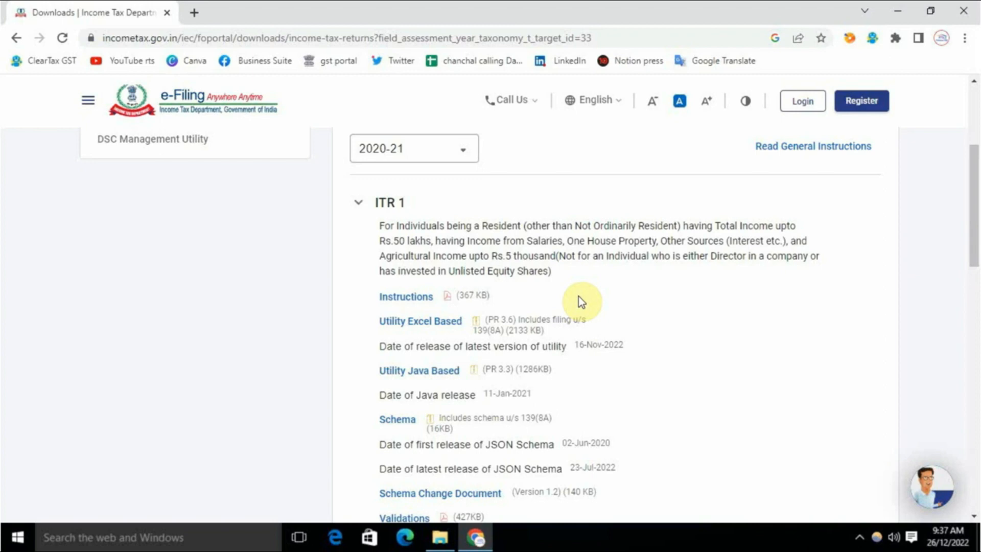
pyautogui.click(424, 322)
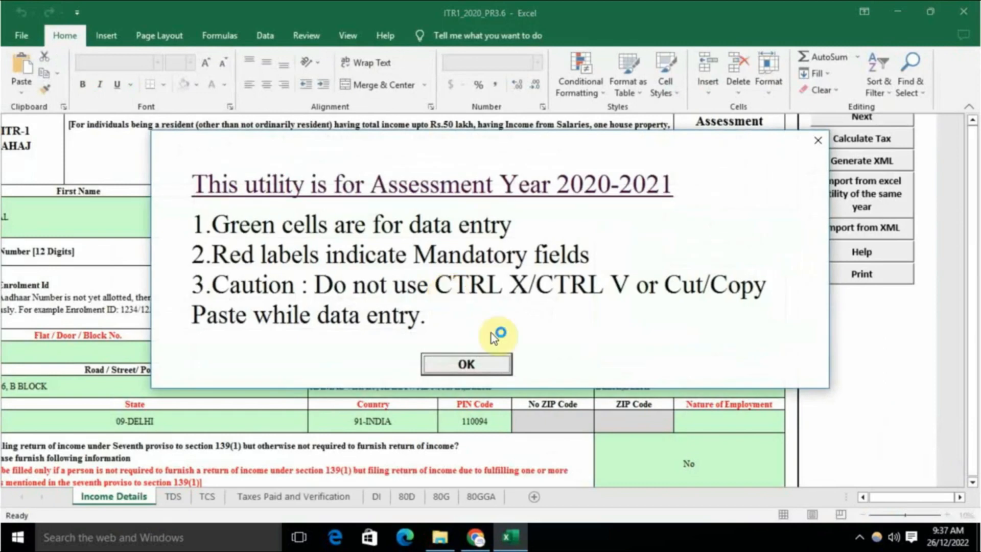
# Step: Dismiss the assessment-year notice, the genuine Office prompt and the licence warning bar
pyautogui.click(465, 365)
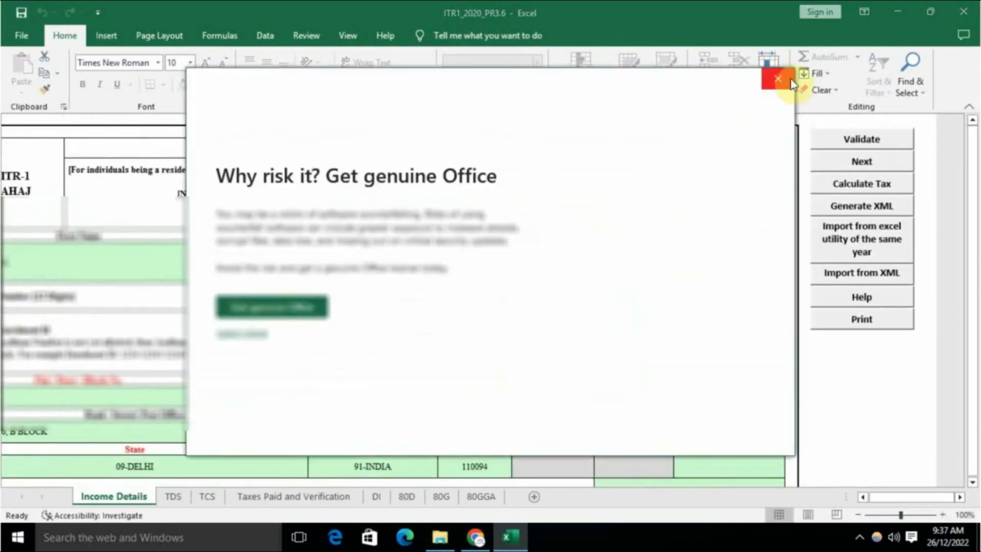
pyautogui.click(780, 76)
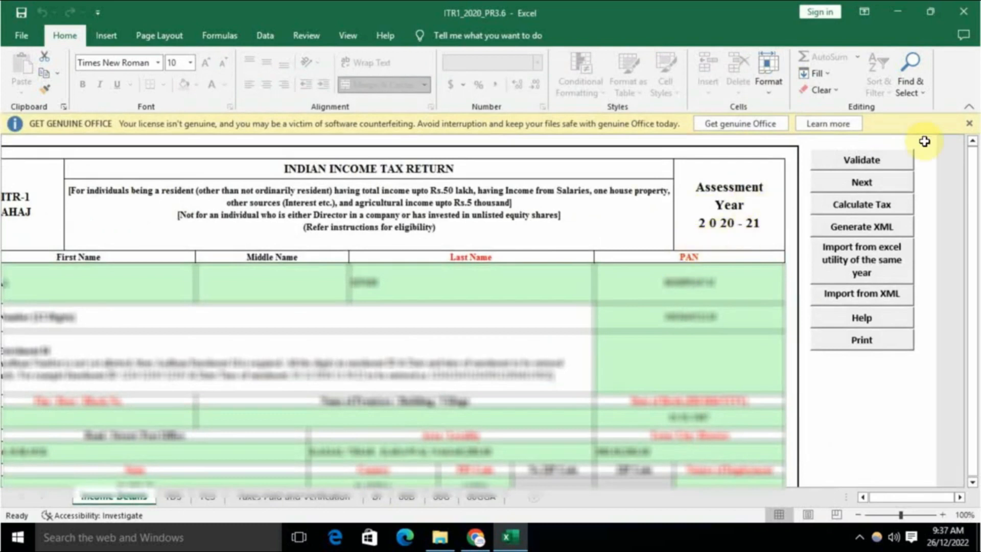
pyautogui.click(969, 123)
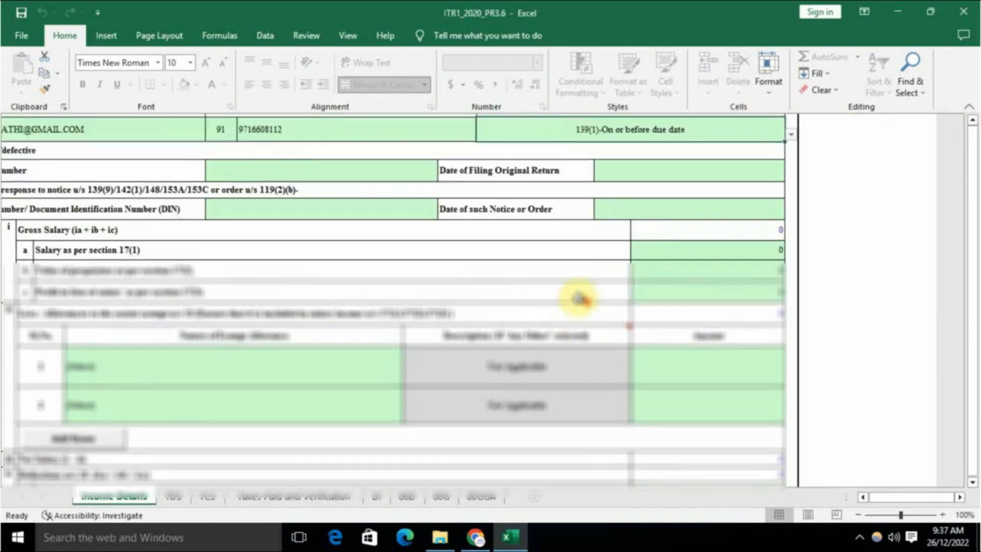
pyautogui.scroll(-15, 578, 298)
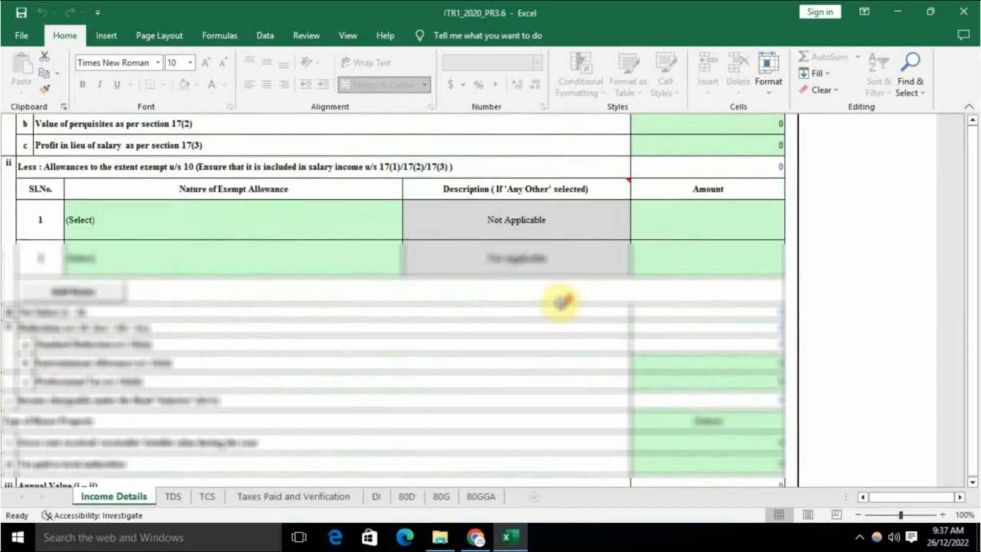
pyautogui.scroll(15, 672, 324)
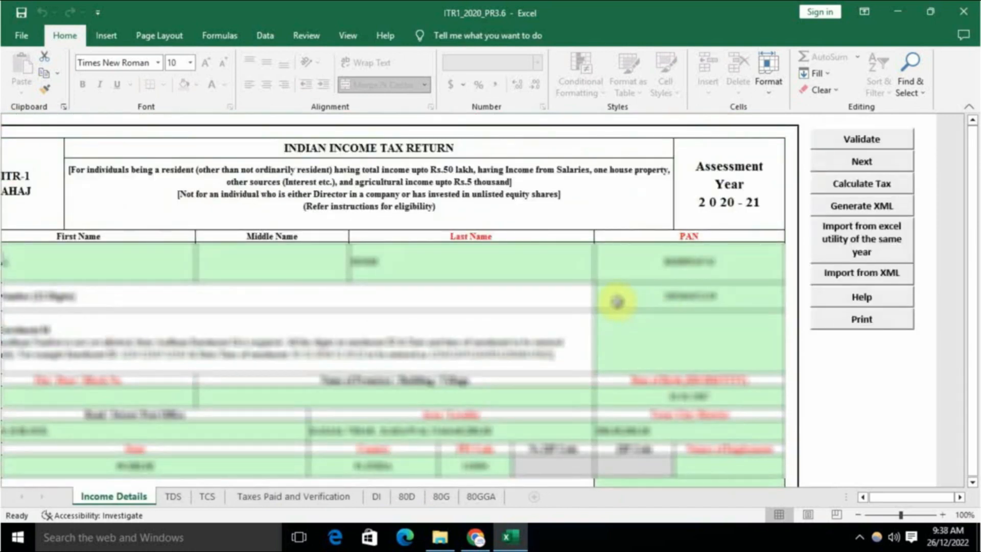
pyautogui.scroll(-10, 616, 302)
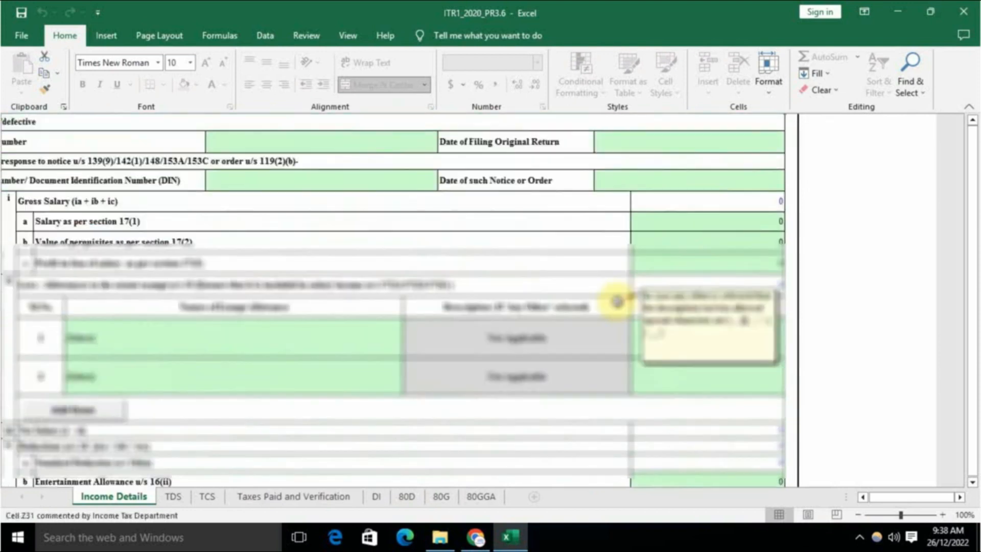
pyautogui.scroll(-20, 617, 301)
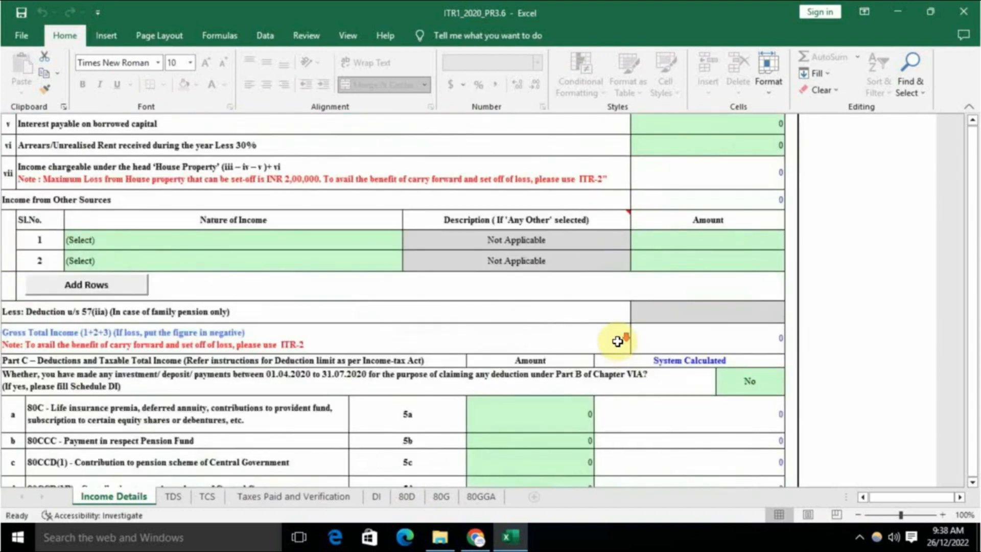
pyautogui.scroll(-3, 618, 341)
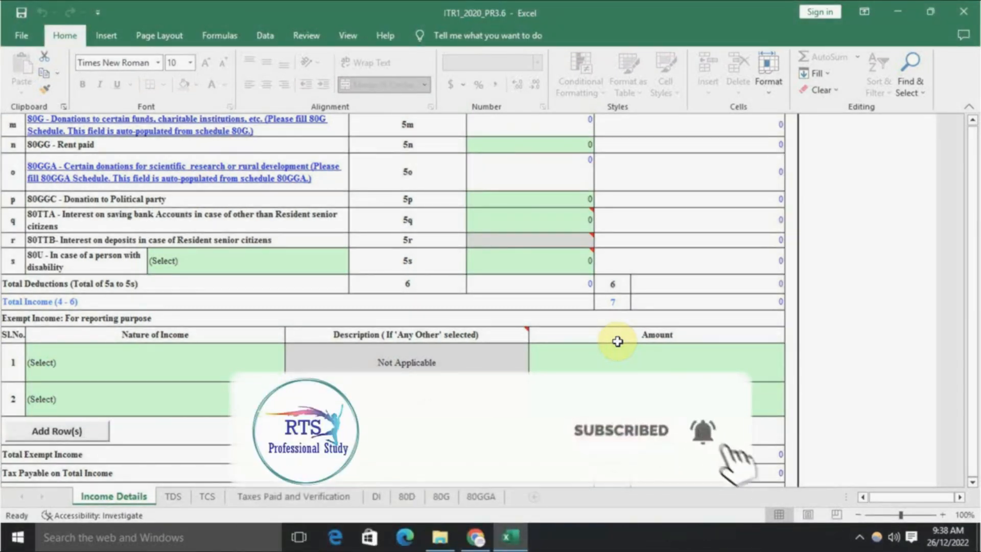
pyautogui.scroll(15, 617, 341)
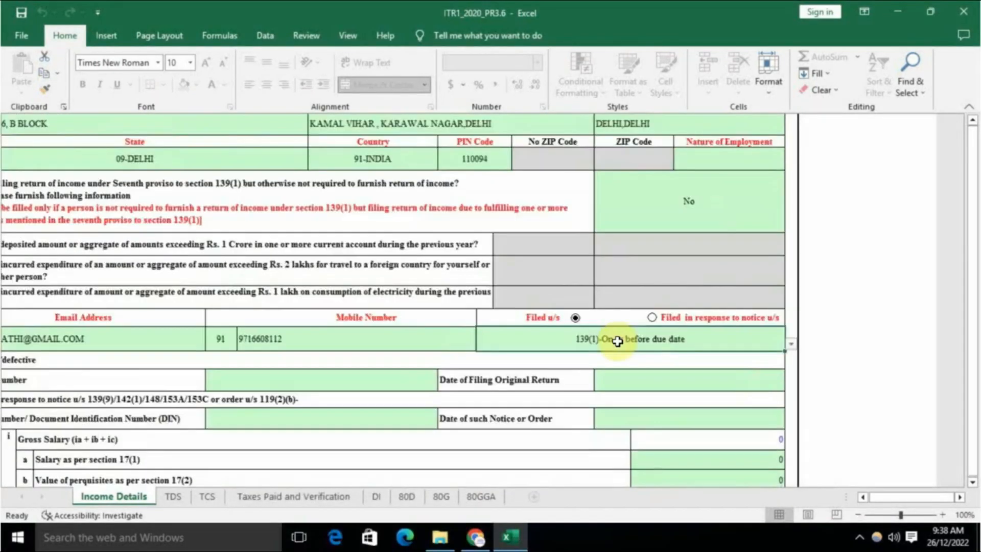
pyautogui.scroll(5, 617, 342)
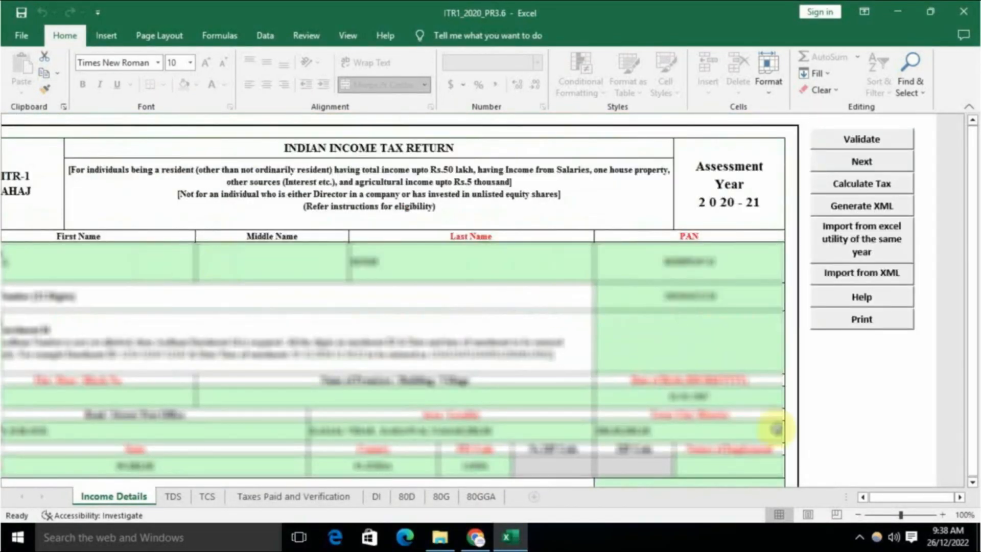
pyautogui.click(862, 496)
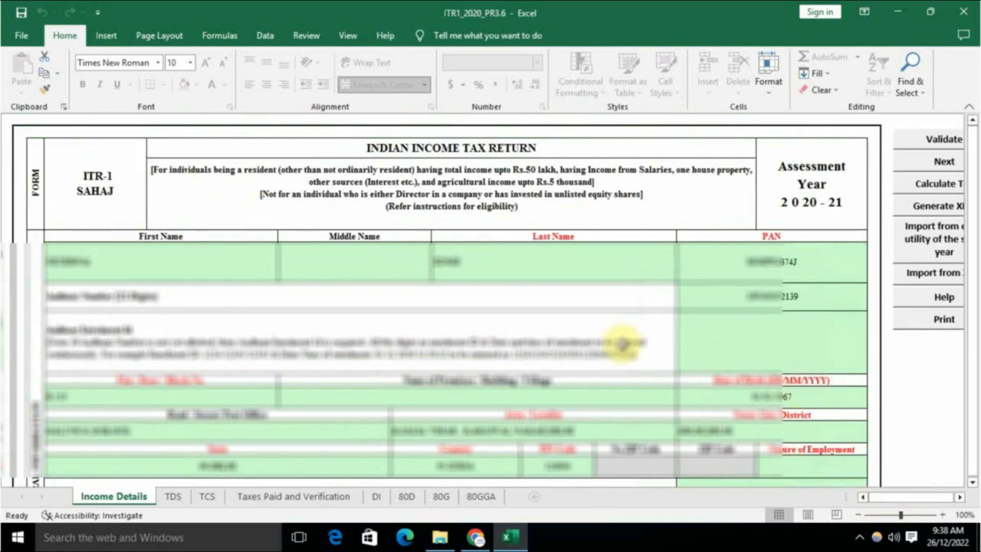
pyautogui.scroll(-5, 621, 342)
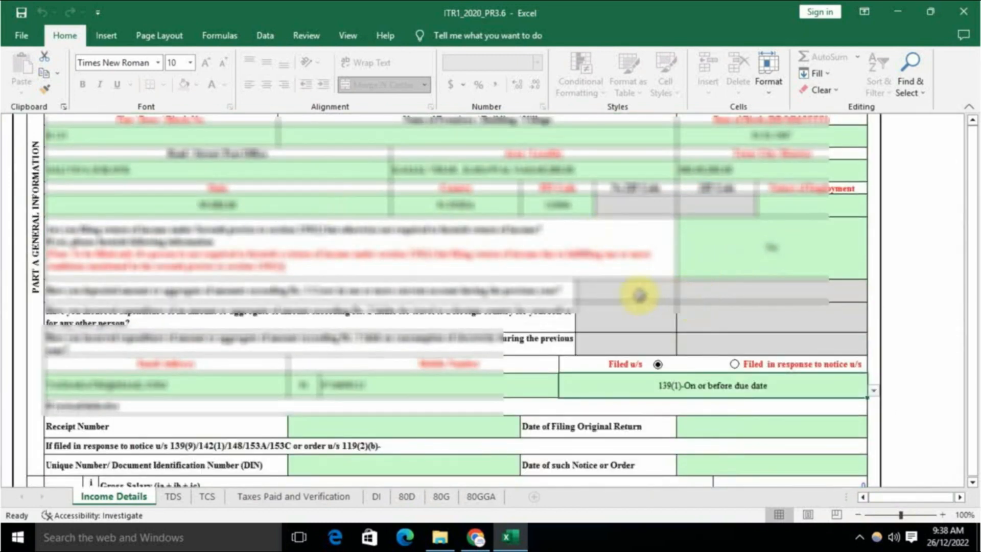
pyautogui.scroll(-1, 639, 292)
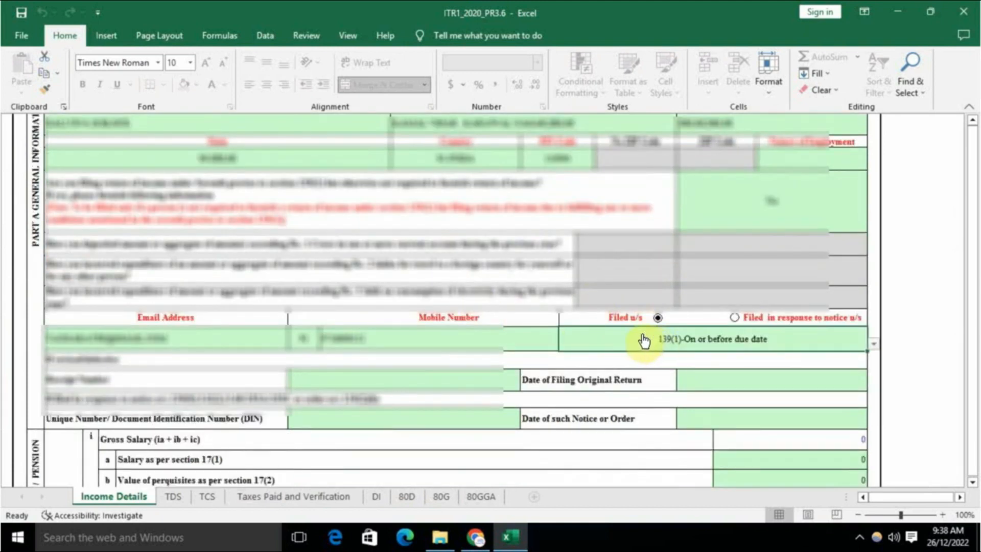
# Step: Set the return's Filed u/s option to 139(8A)
pyautogui.click(663, 346)
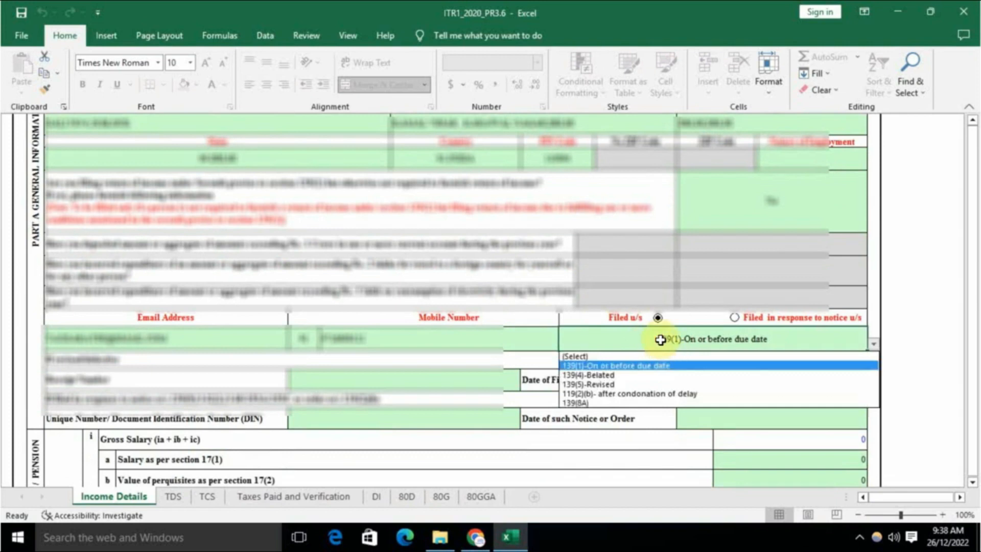
pyautogui.click(591, 404)
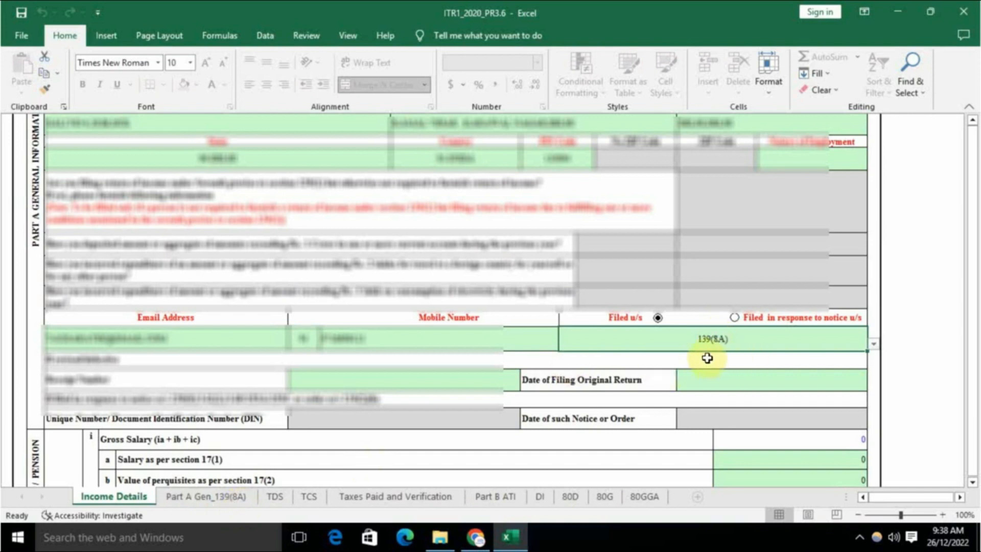
pyautogui.scroll(-3, 562, 359)
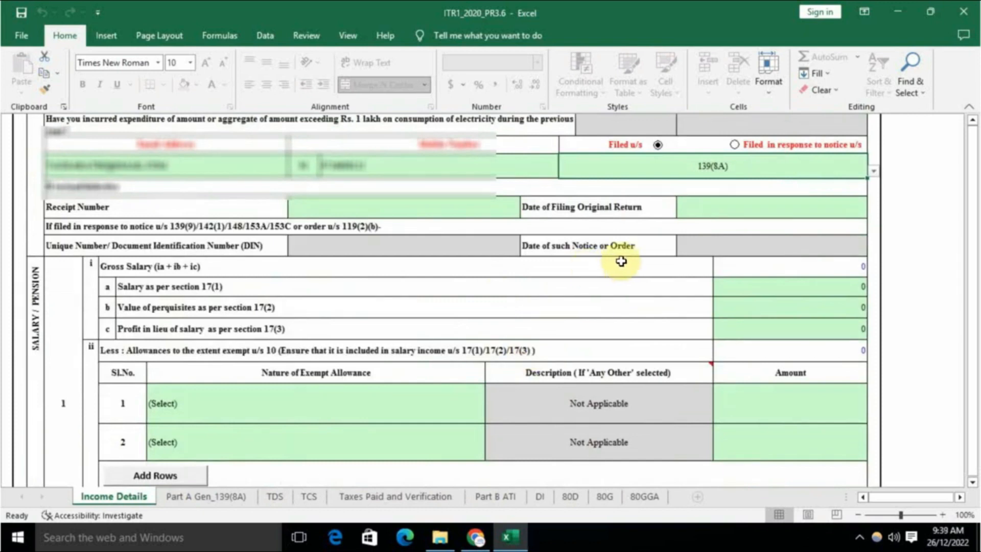
# Step: Enter 360000 as Salary under section 17(1) and check the recalculated Gross Salary
pyautogui.scroll(-1, 700, 284)
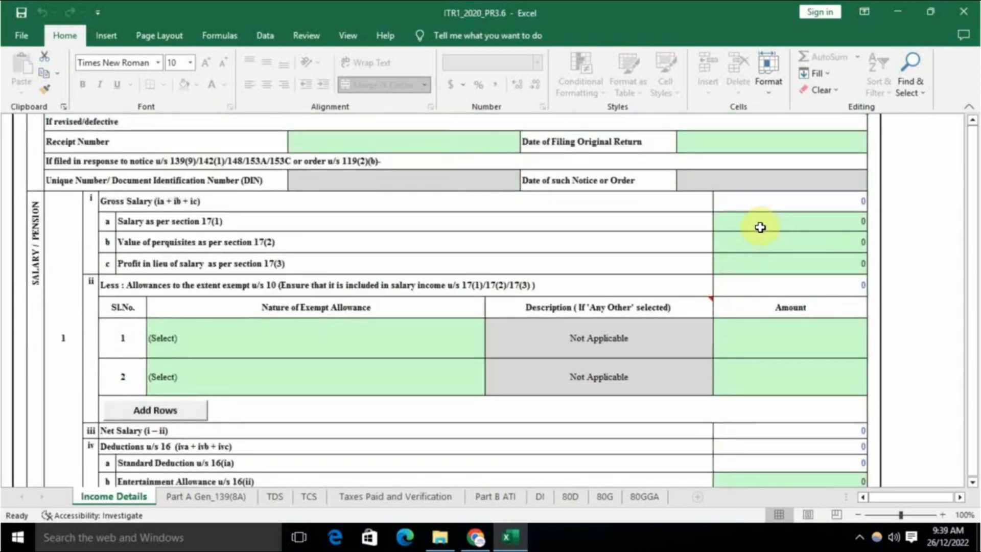
pyautogui.click(788, 217)
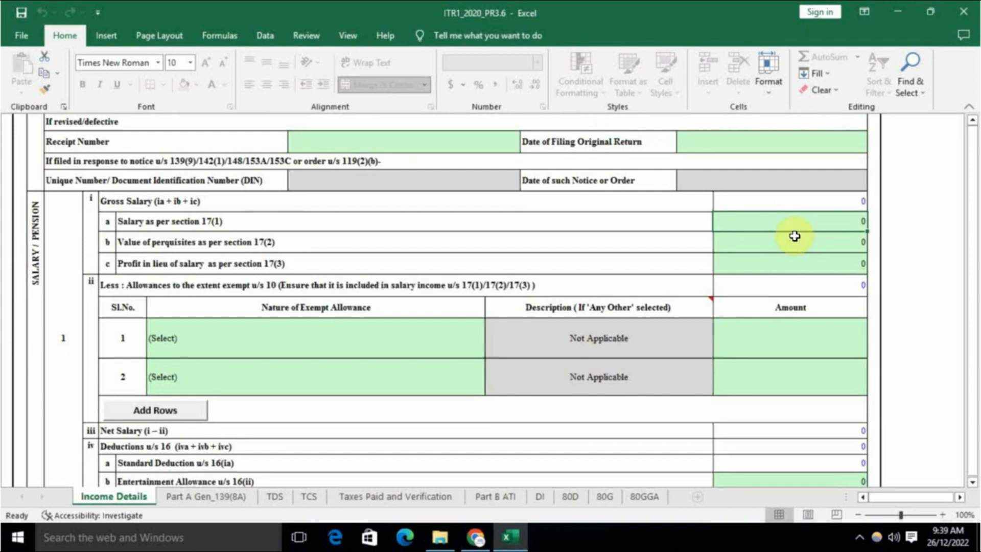
pyautogui.write('36')
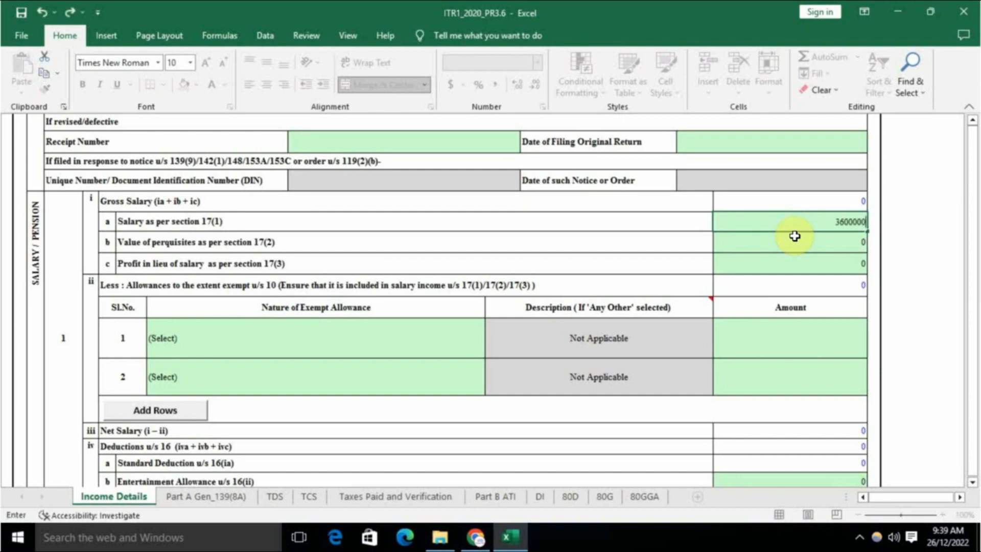
pyautogui.write('0000')
pyautogui.click(793, 244)
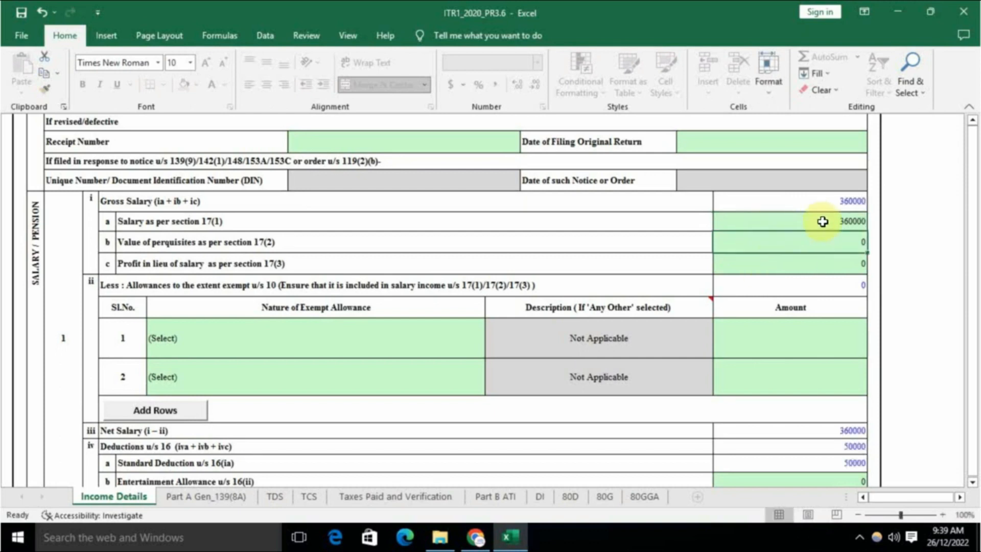
pyautogui.click(781, 206)
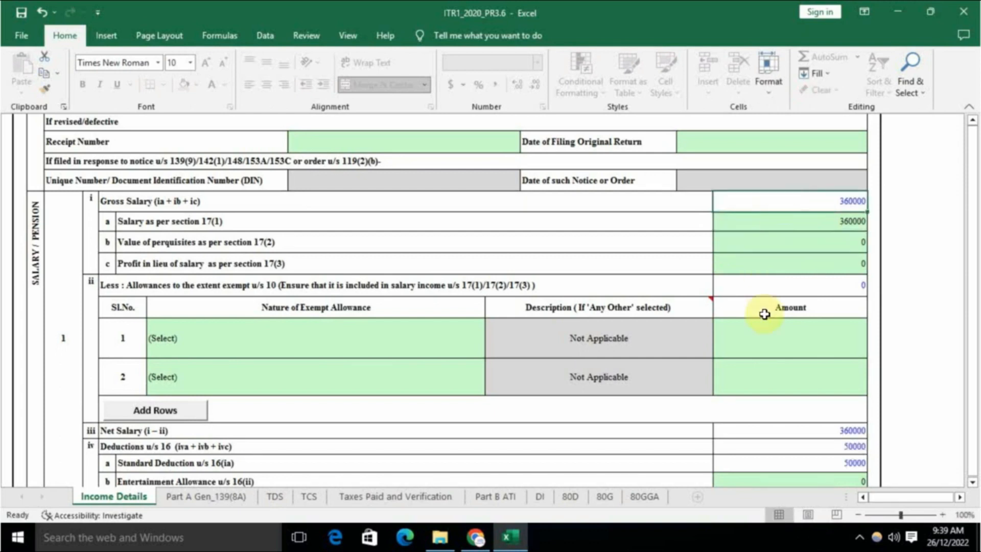
pyautogui.scroll(-2, 771, 335)
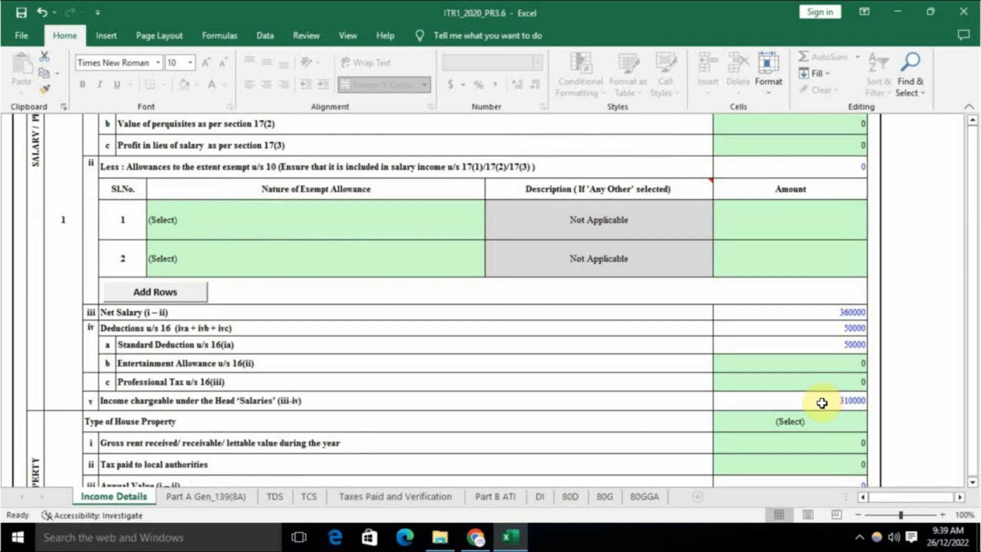
pyautogui.scroll(-3, 798, 394)
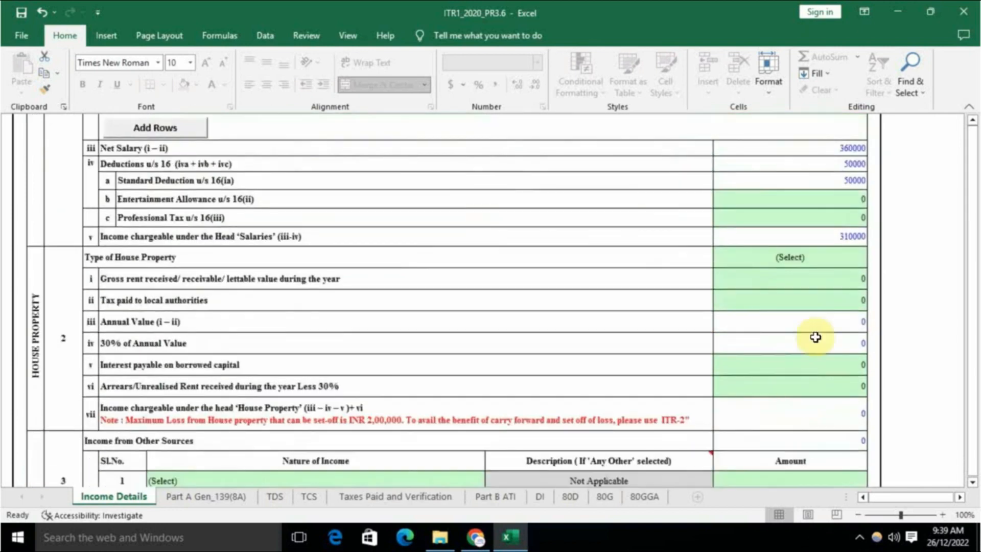
# Step: Choose Self Occupied as the Type of House Property
pyautogui.click(772, 257)
pyautogui.hotkey('alt', 'Down')
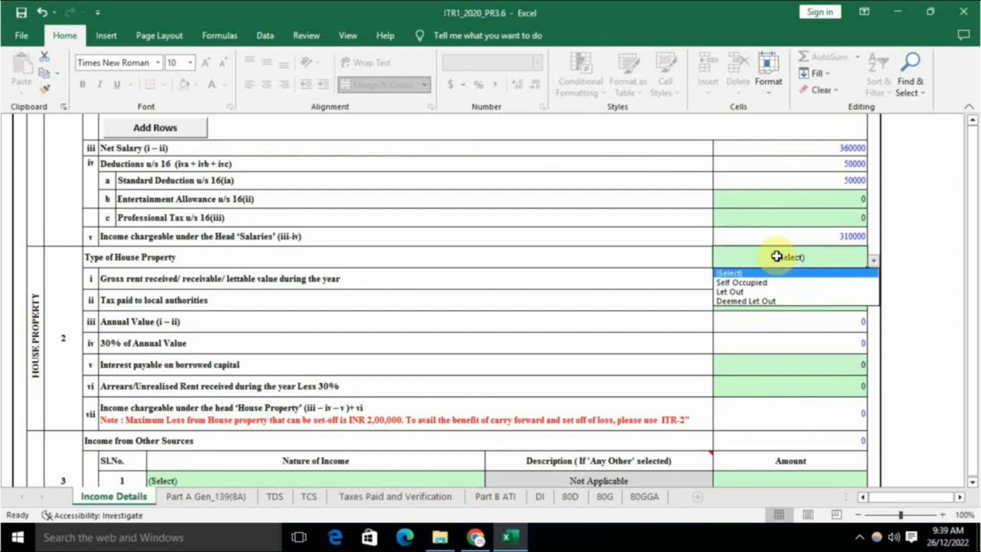
pyautogui.click(757, 283)
pyautogui.scroll(4, 755, 316)
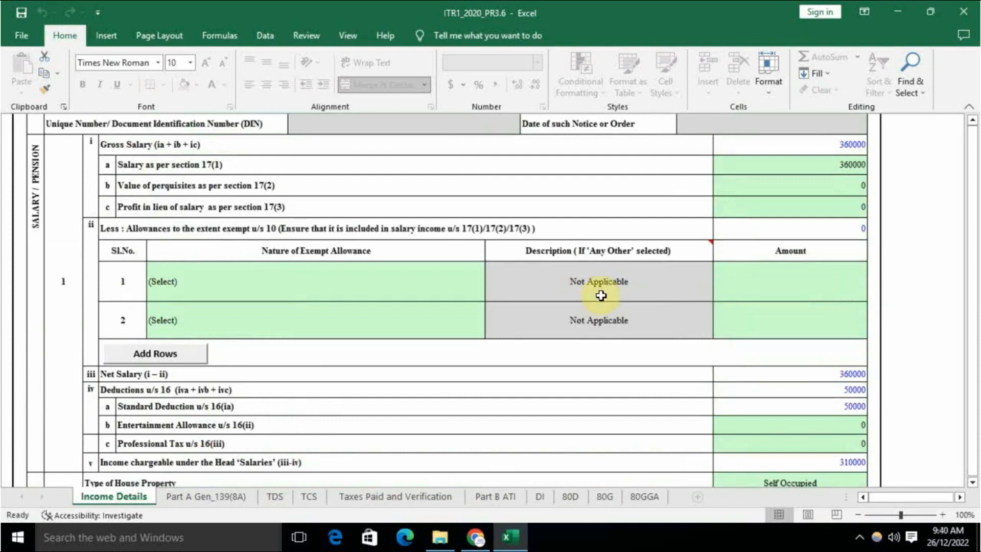
pyautogui.scroll(1, 745, 313)
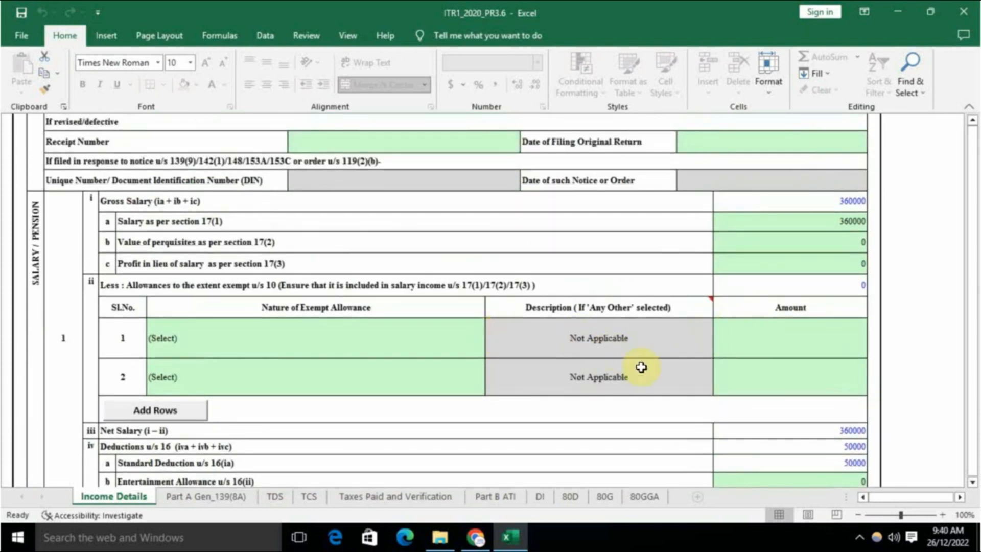
pyautogui.scroll(-5, 641, 366)
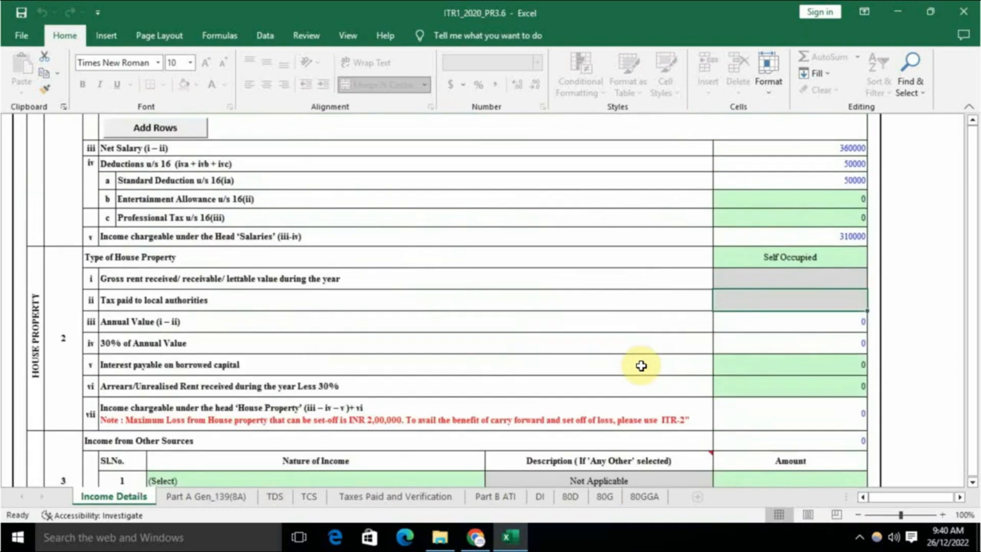
pyautogui.scroll(-2, 642, 366)
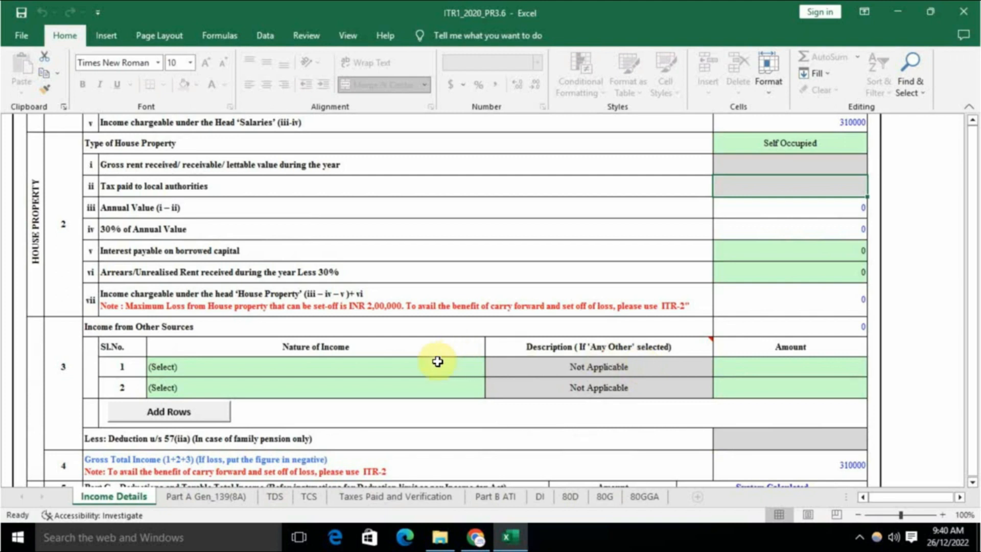
# Step: Set the first other-income row to Any Other, described as 'income from other sources'
pyautogui.click(423, 373)
pyautogui.hotkey('alt', 'Down')
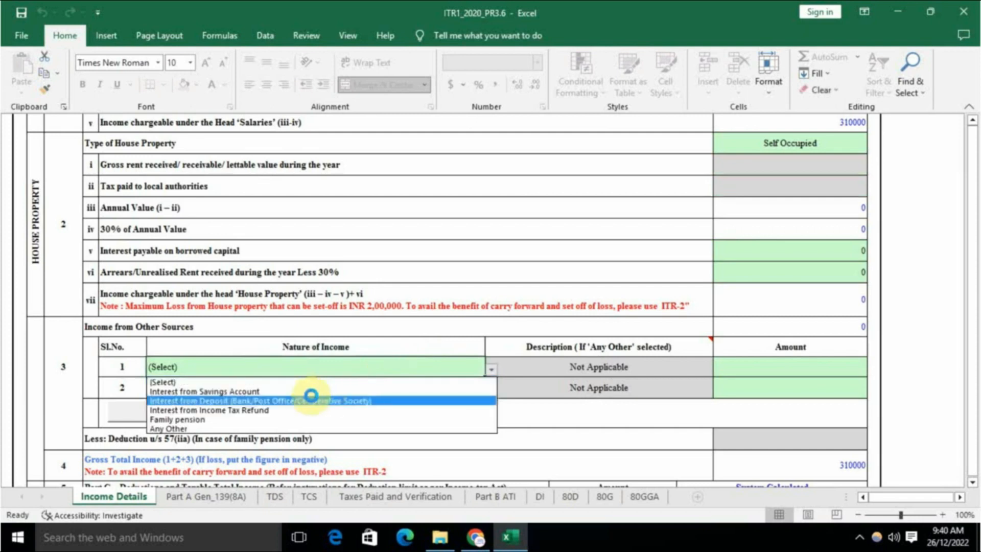
pyautogui.click(216, 428)
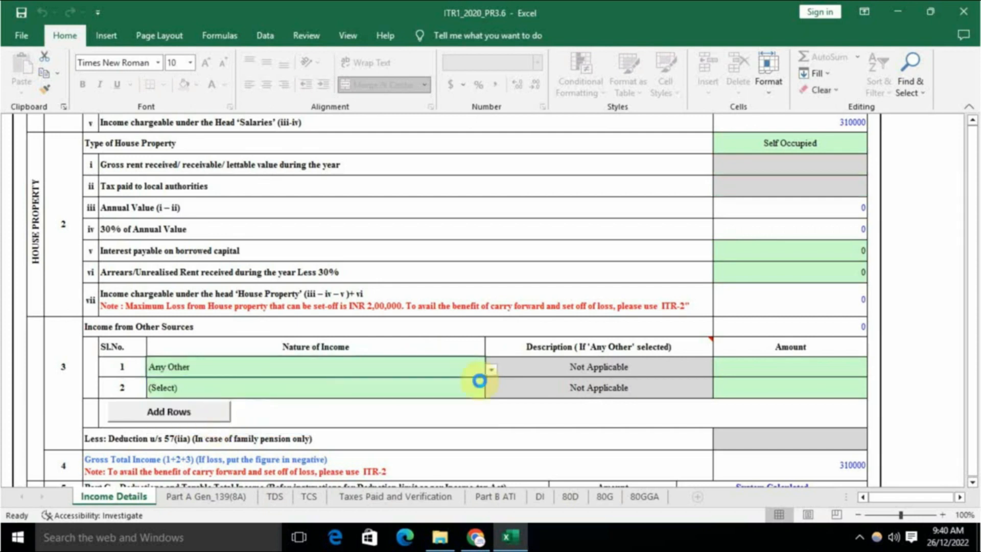
pyautogui.click(616, 366)
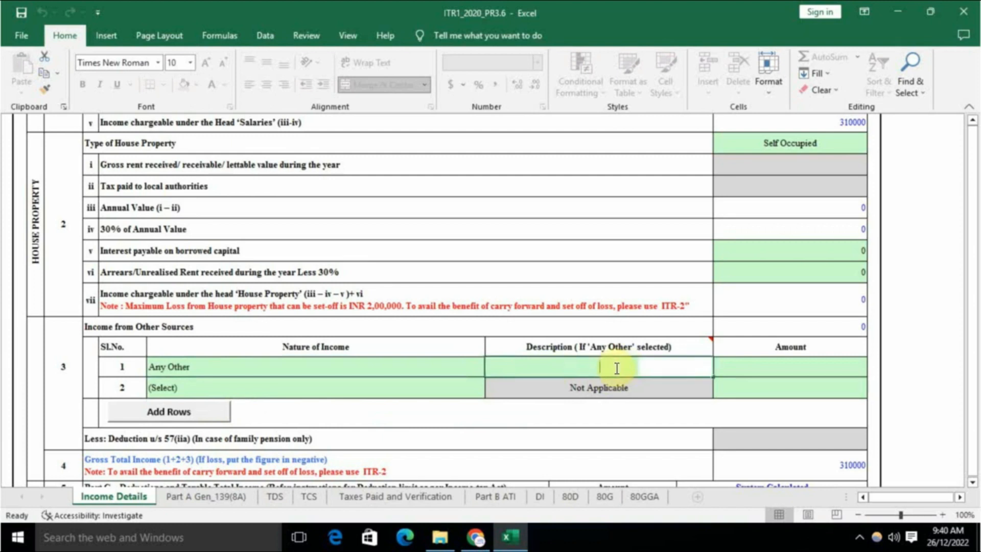
pyautogui.write('o')
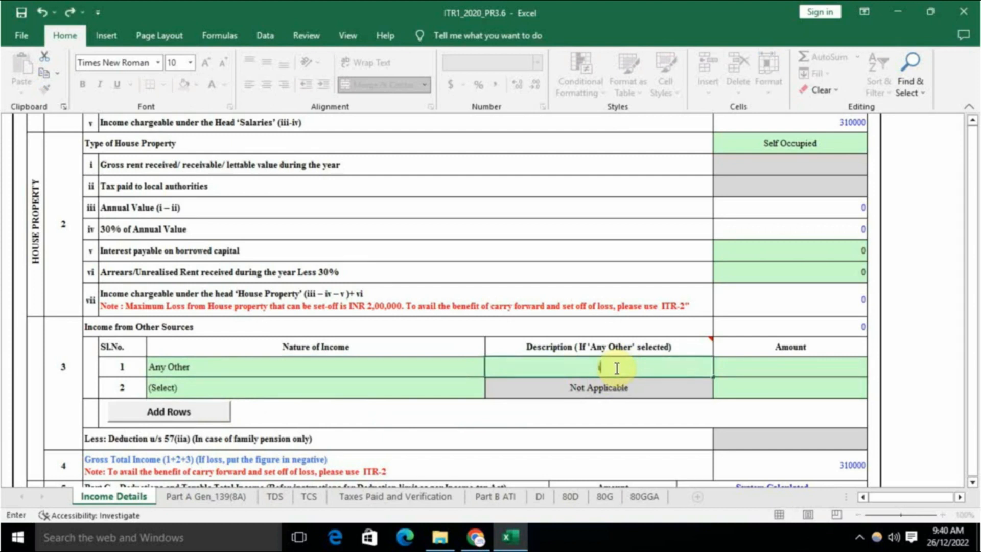
pyautogui.write('ncome from other sources')
pyautogui.press('Return')
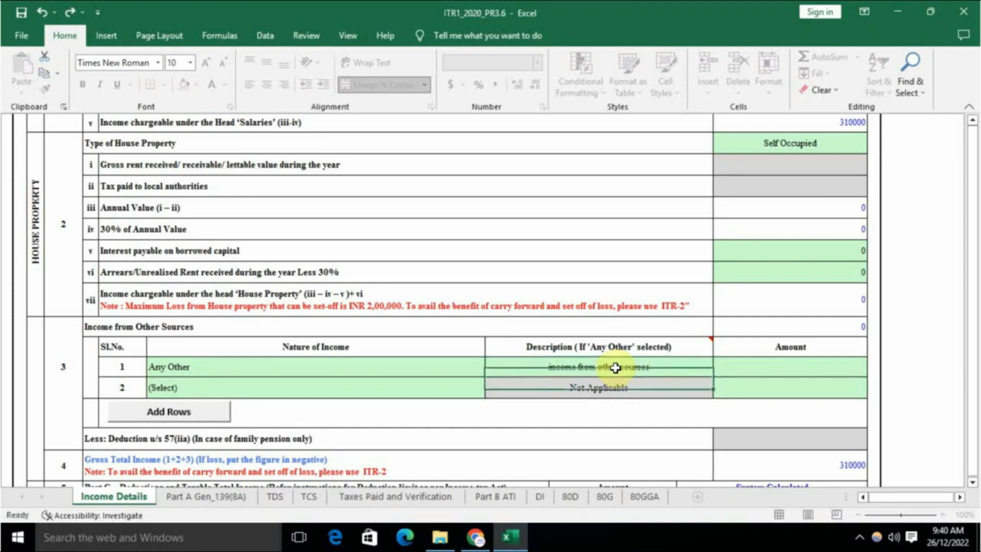
# Step: Enter 100000 as that income's amount, bringing Gross Total Income to 410000
pyautogui.press('Up')
pyautogui.press('Right')
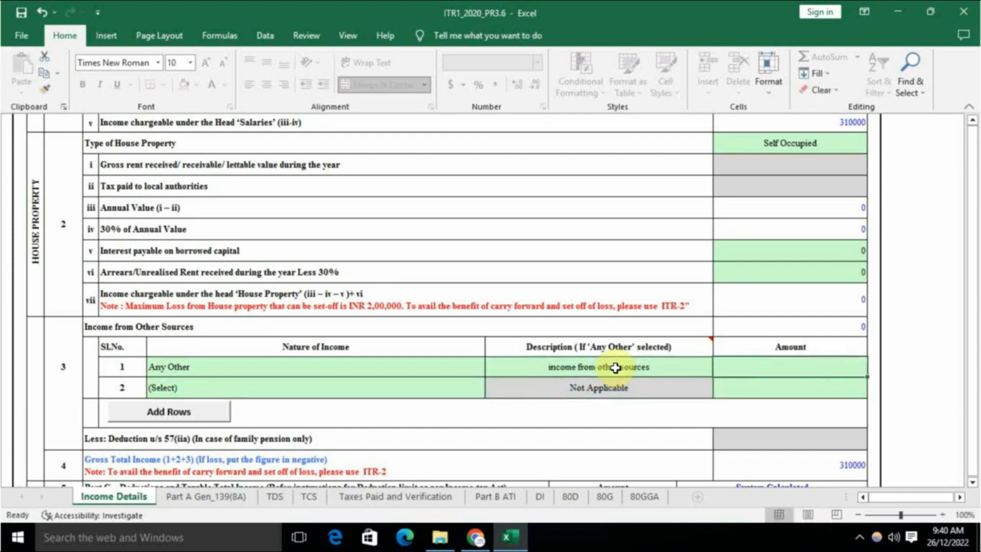
pyautogui.write('1000')
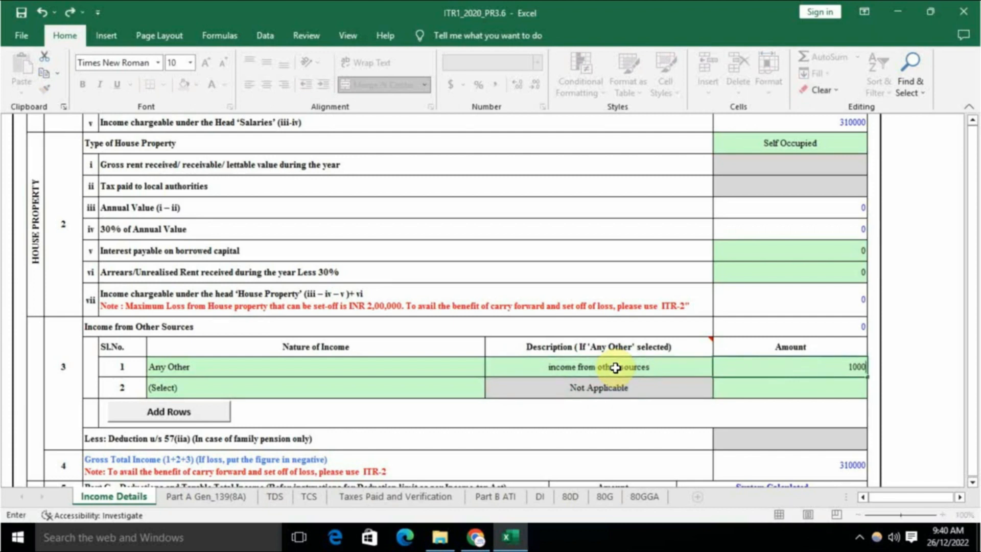
pyautogui.write('00')
pyautogui.click(742, 390)
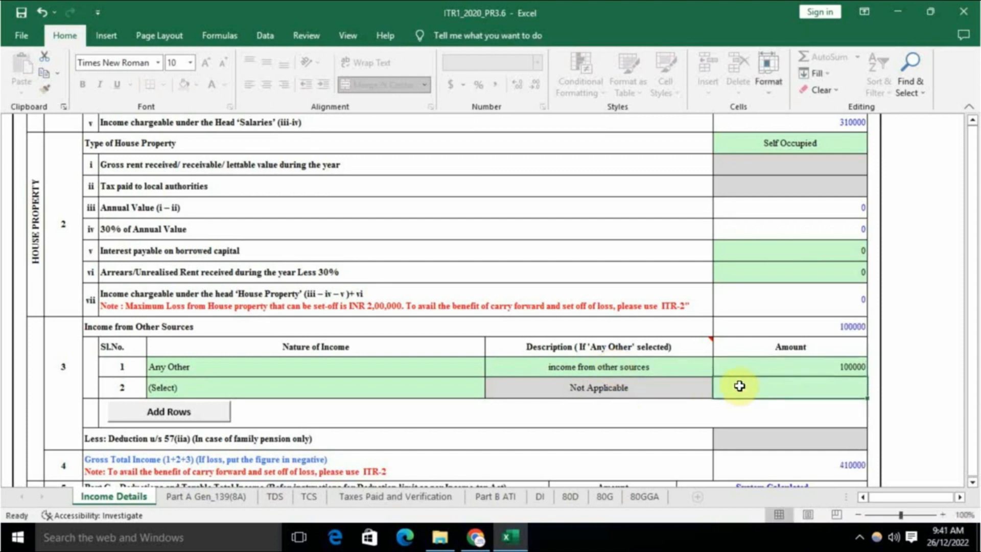
pyautogui.scroll(-1, 736, 385)
pyautogui.click(776, 405)
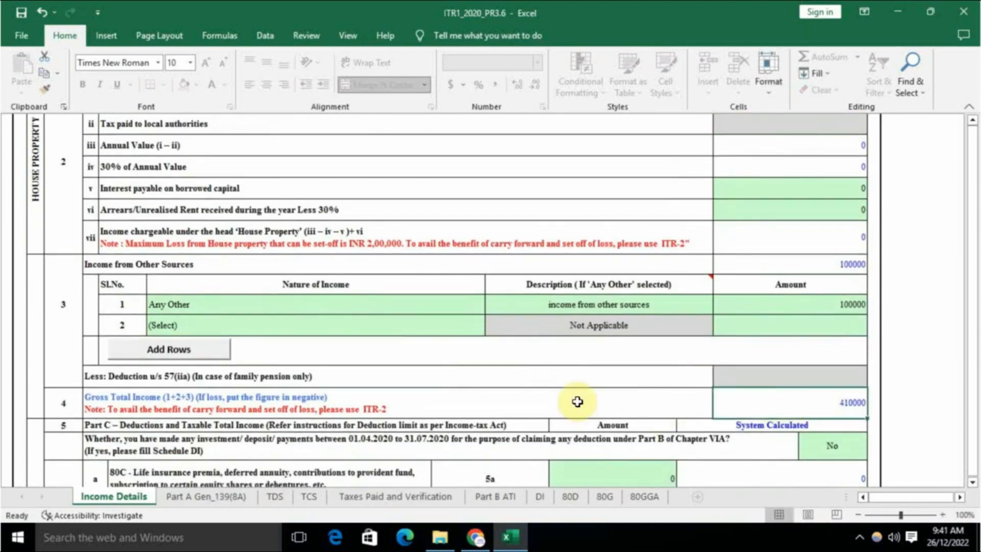
# Step: Claim a 34510 deduction under section 80C in Part C row 5a
pyautogui.scroll(-3, 594, 398)
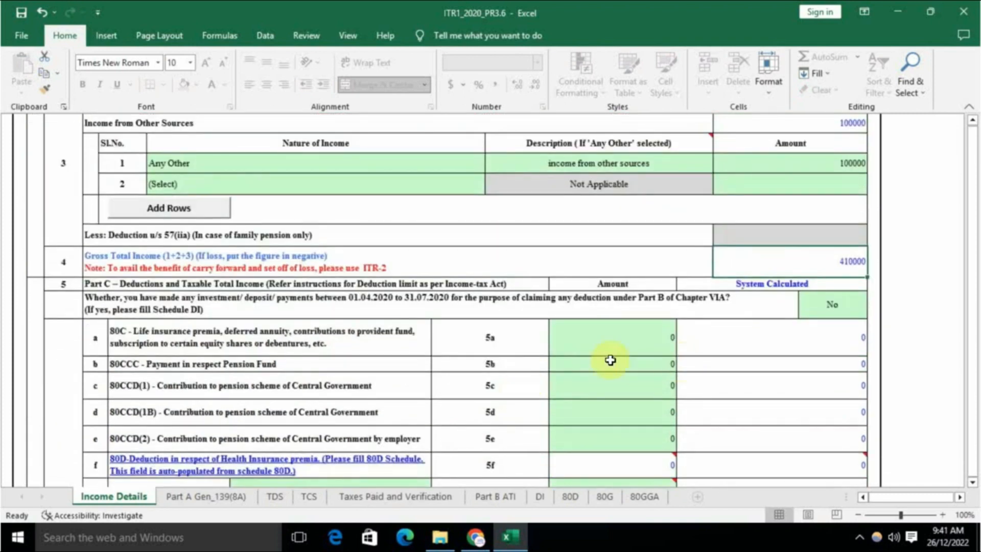
pyautogui.scroll(-1, 578, 356)
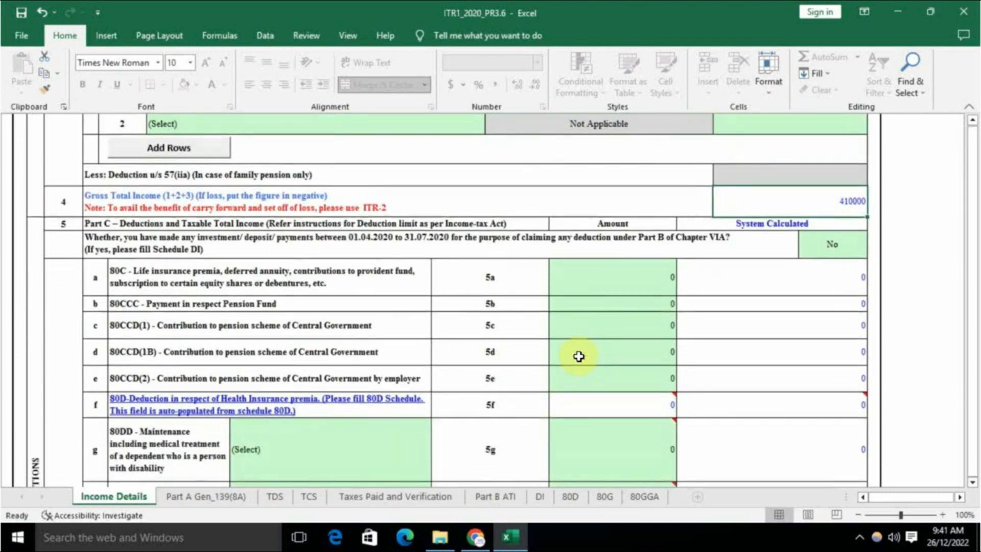
pyautogui.click(615, 284)
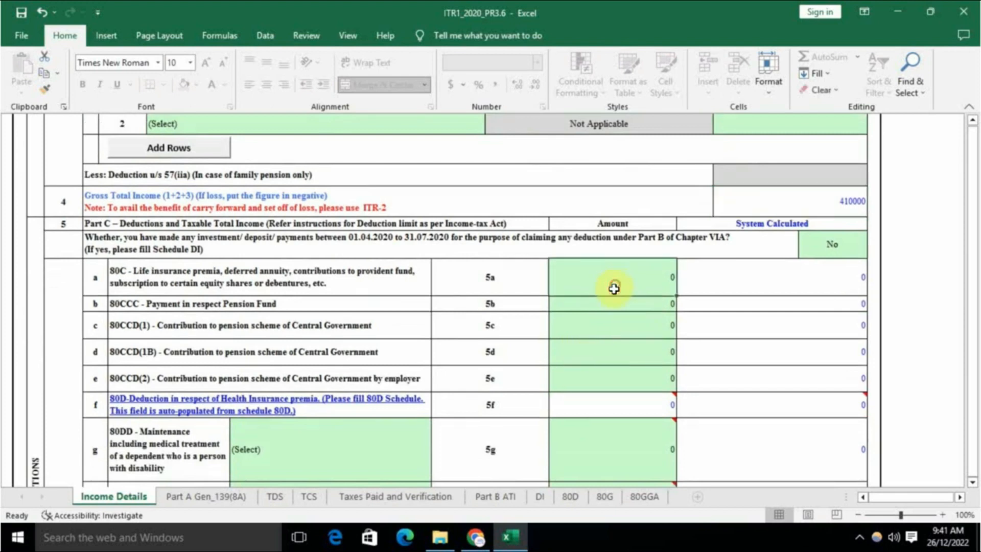
pyautogui.write('34510')
pyautogui.click(587, 322)
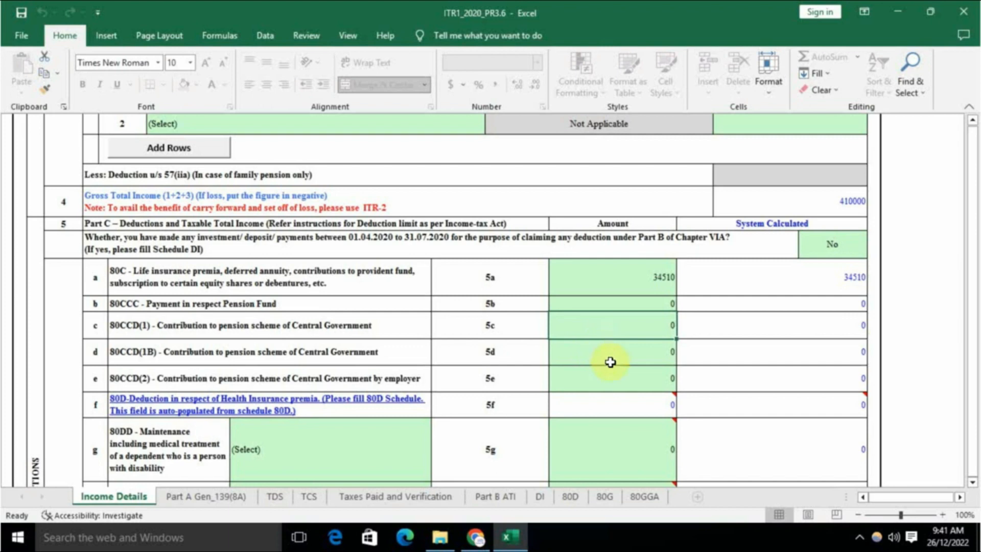
pyautogui.click(622, 281)
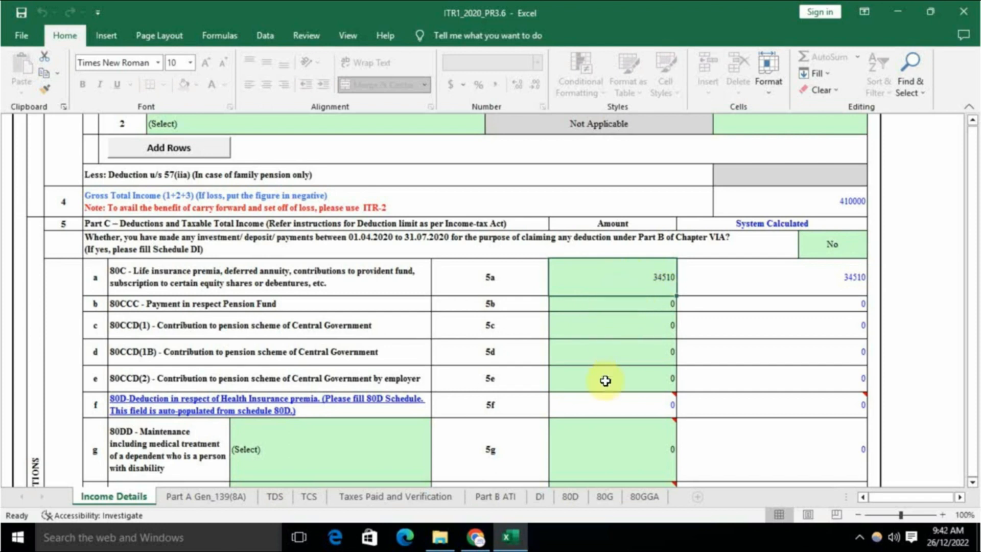
pyautogui.scroll(-2, 604, 383)
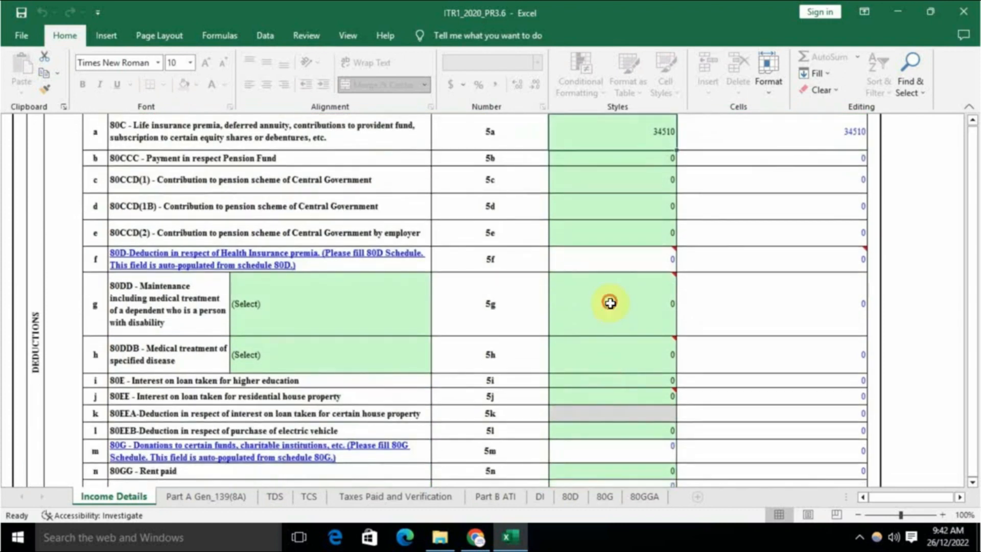
pyautogui.moveTo(591, 336)
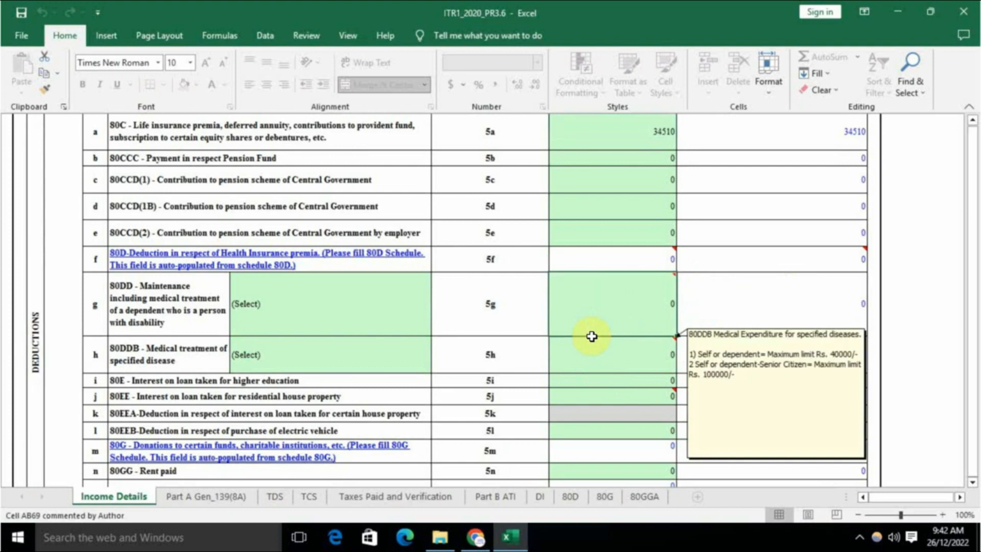
pyautogui.scroll(-1, 603, 360)
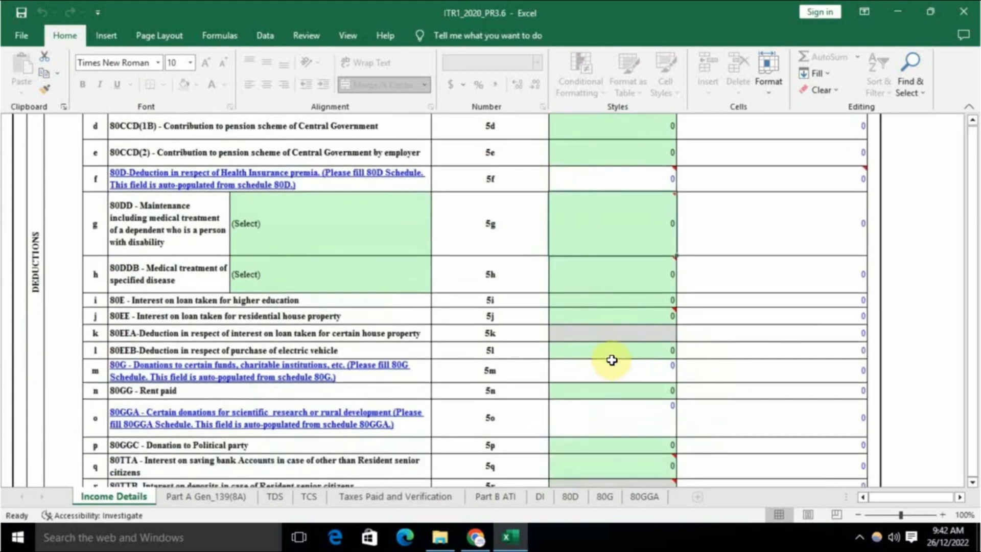
pyautogui.scroll(-1, 596, 335)
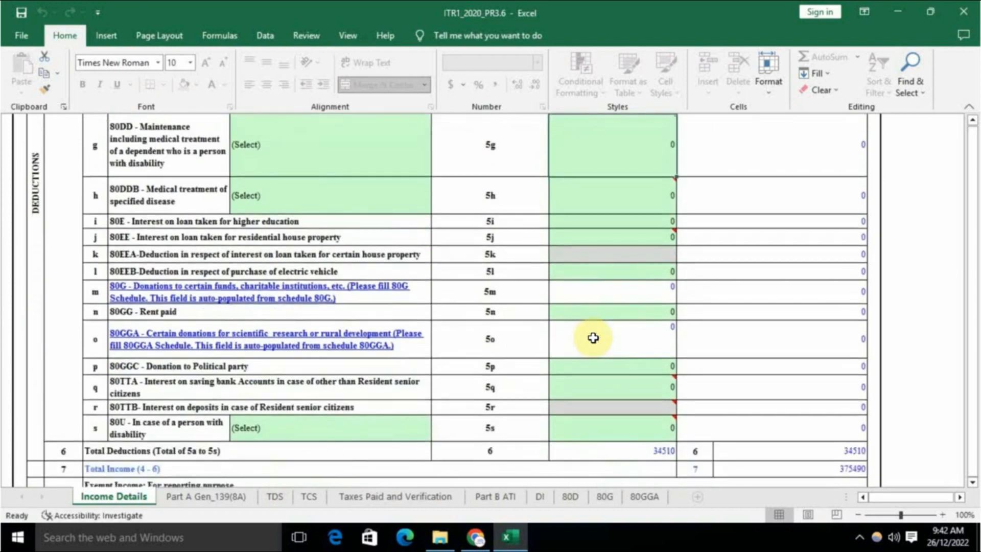
pyautogui.scroll(1, 594, 337)
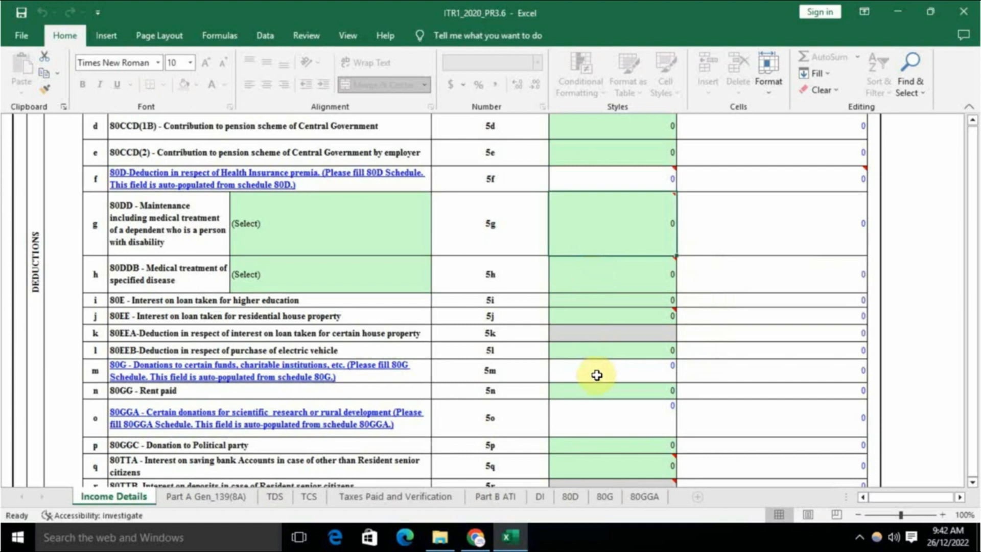
pyautogui.scroll(-1, 597, 375)
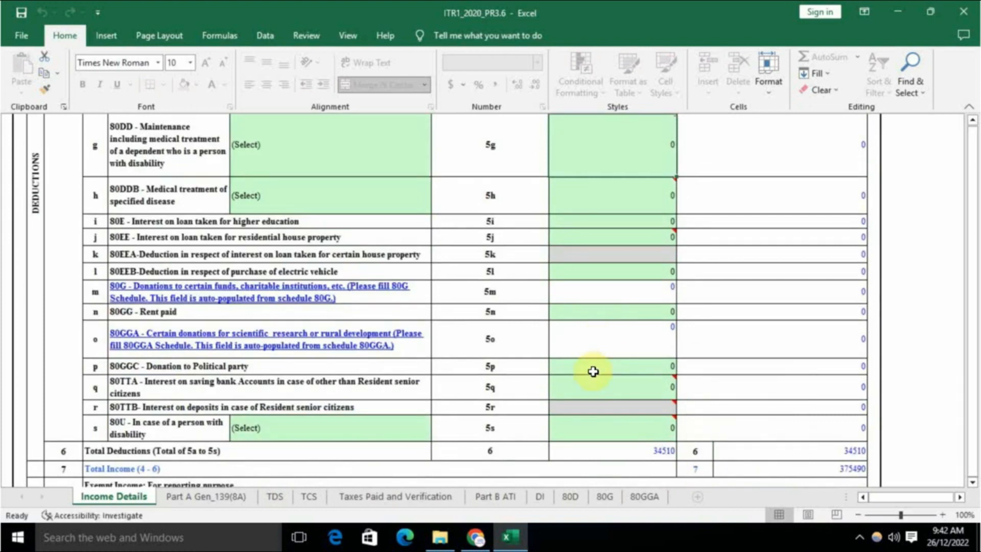
pyautogui.scroll(-1, 589, 382)
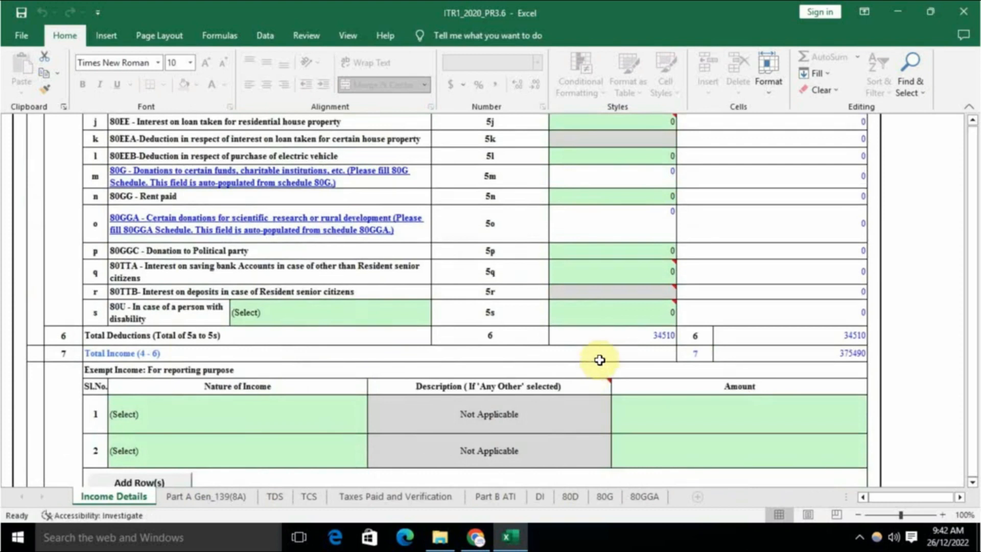
pyautogui.moveTo(595, 312)
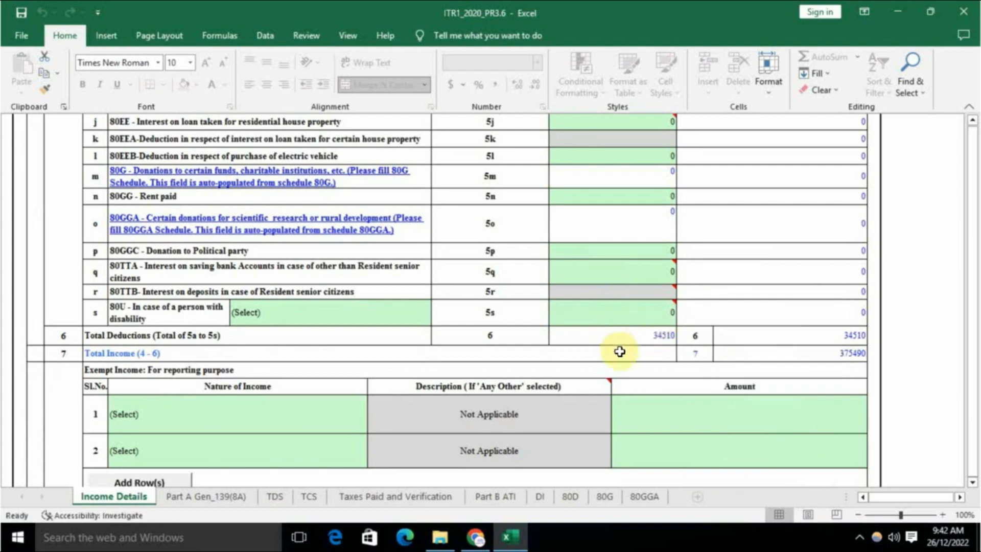
pyautogui.click(822, 360)
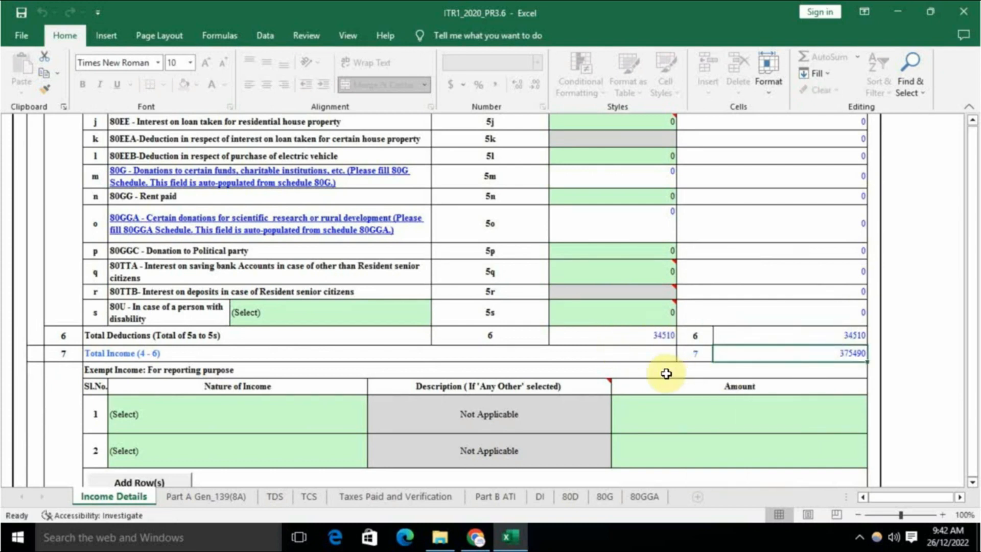
pyautogui.scroll(-2, 665, 374)
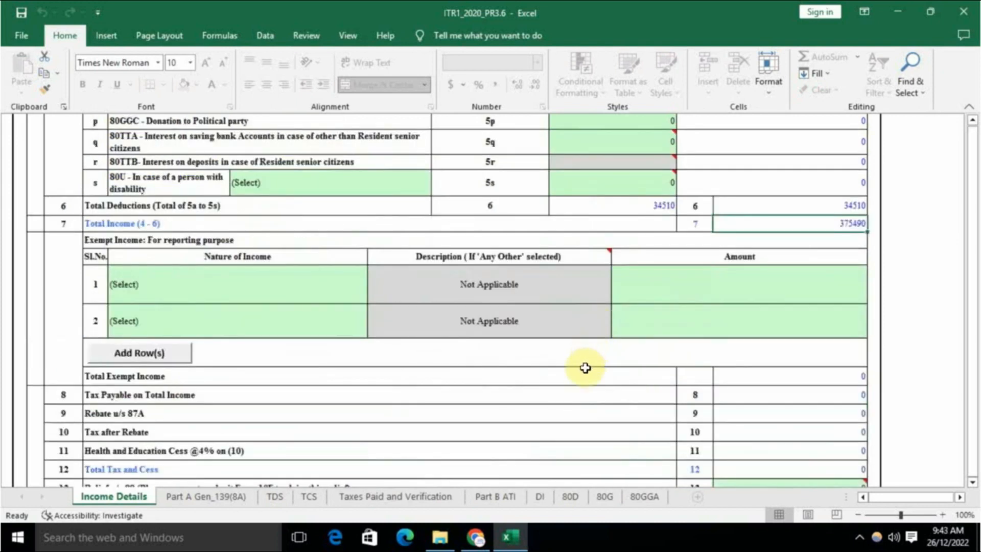
pyautogui.scroll(-1, 587, 366)
pyautogui.scroll(-1, 585, 368)
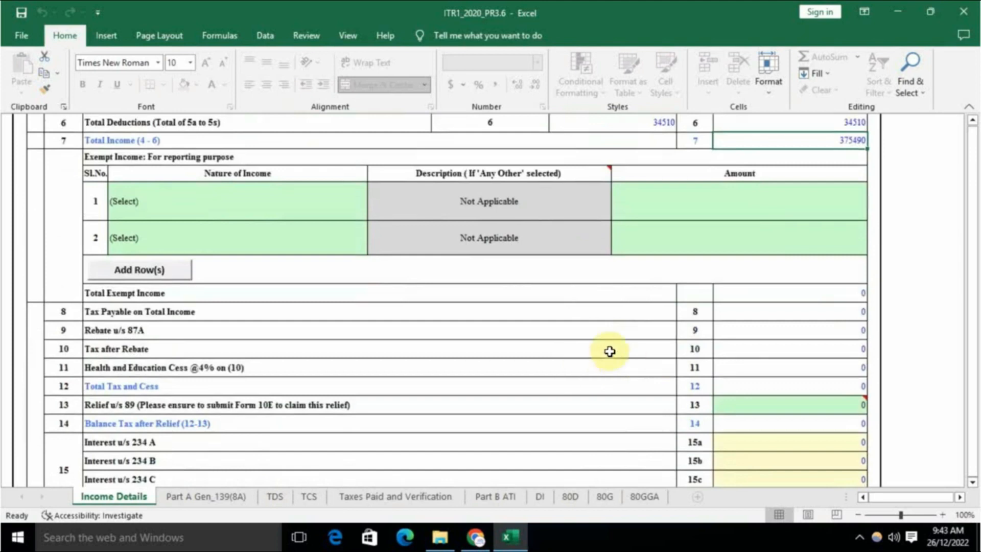
pyautogui.scroll(-1, 598, 335)
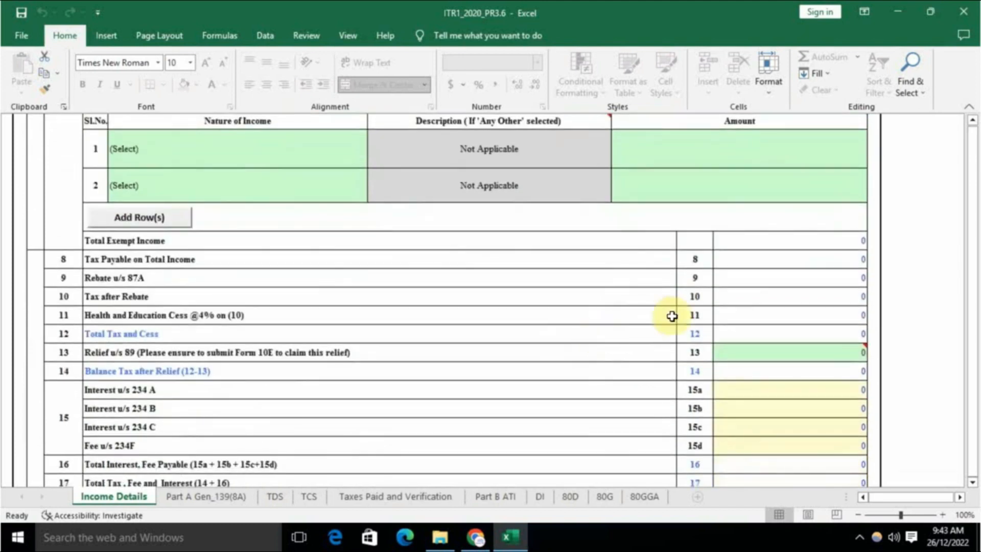
pyautogui.click(792, 245)
pyautogui.scroll(2, 767, 315)
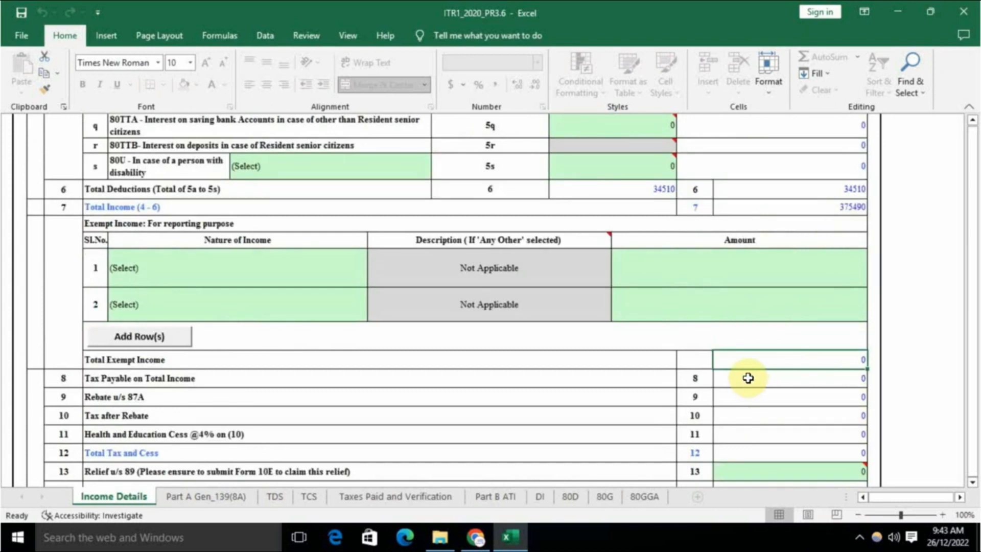
pyautogui.scroll(-1, 746, 376)
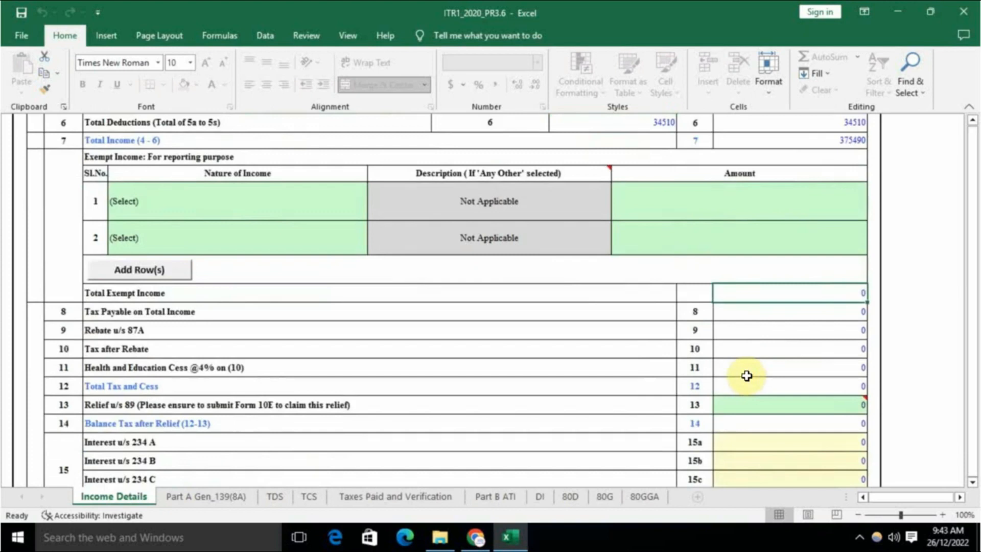
pyautogui.scroll(-2, 748, 376)
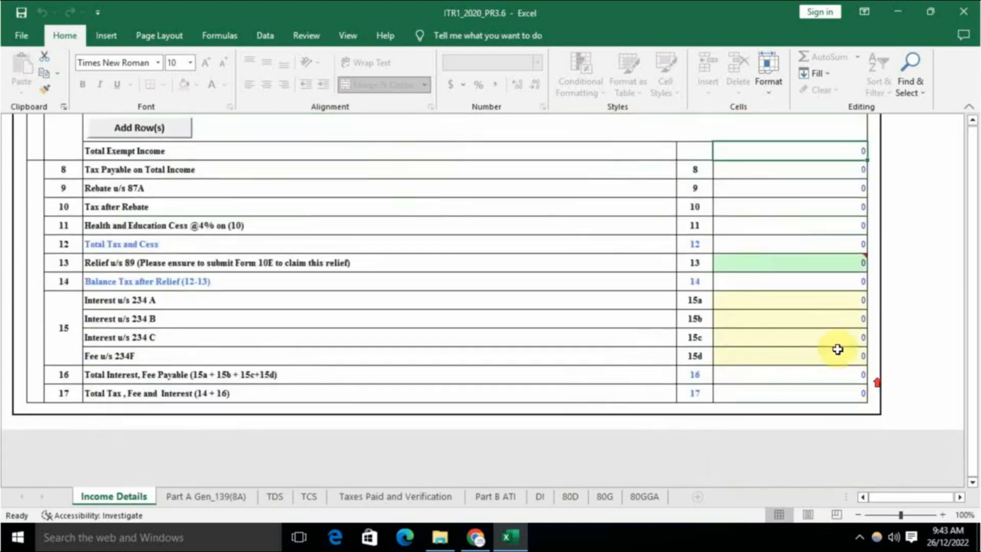
pyautogui.scroll(5, 837, 348)
pyautogui.scroll(15, 951, 429)
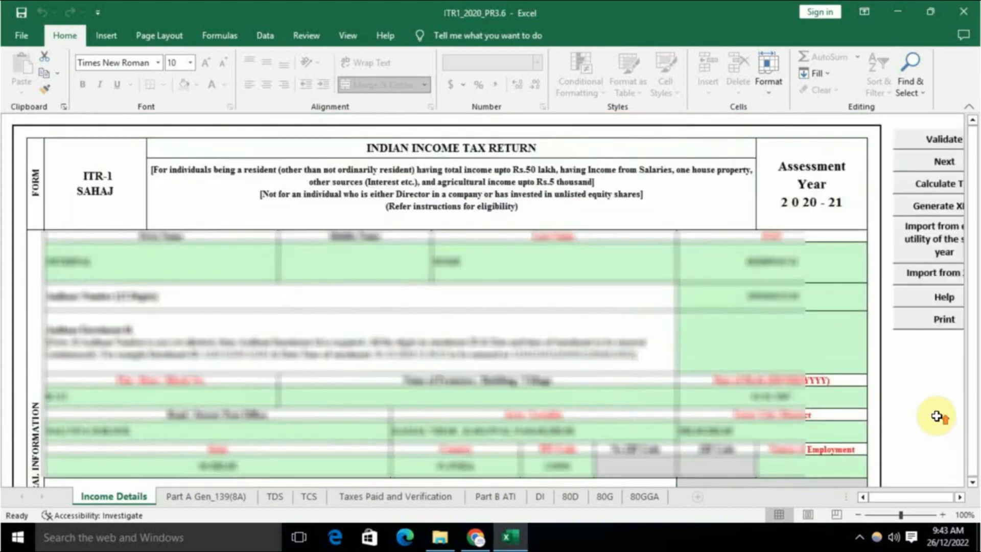
# Step: Validate the sheet and, after the missing-field alert, set Nature of Employment to Others
pyautogui.moveTo(888, 497); pyautogui.dragTo(900, 497)
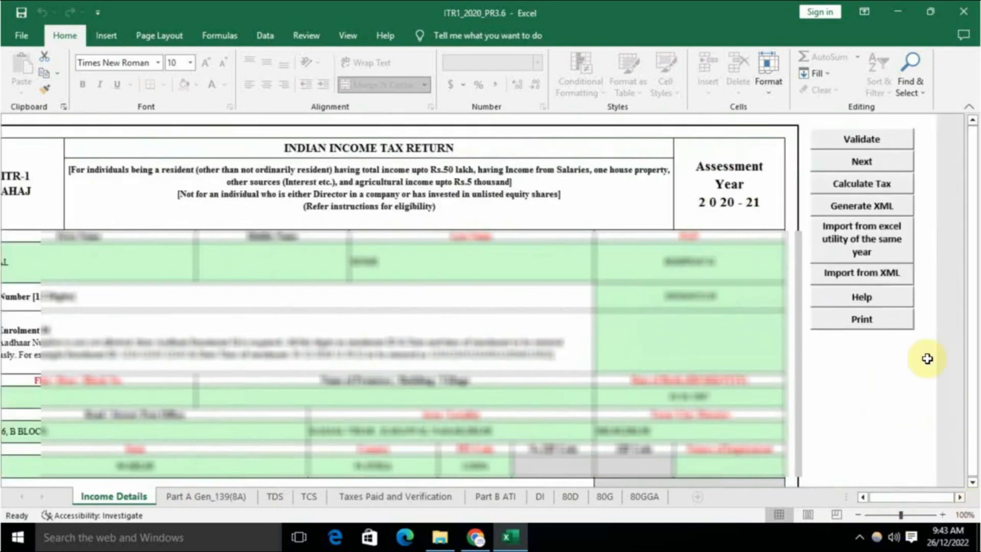
pyautogui.click(863, 139)
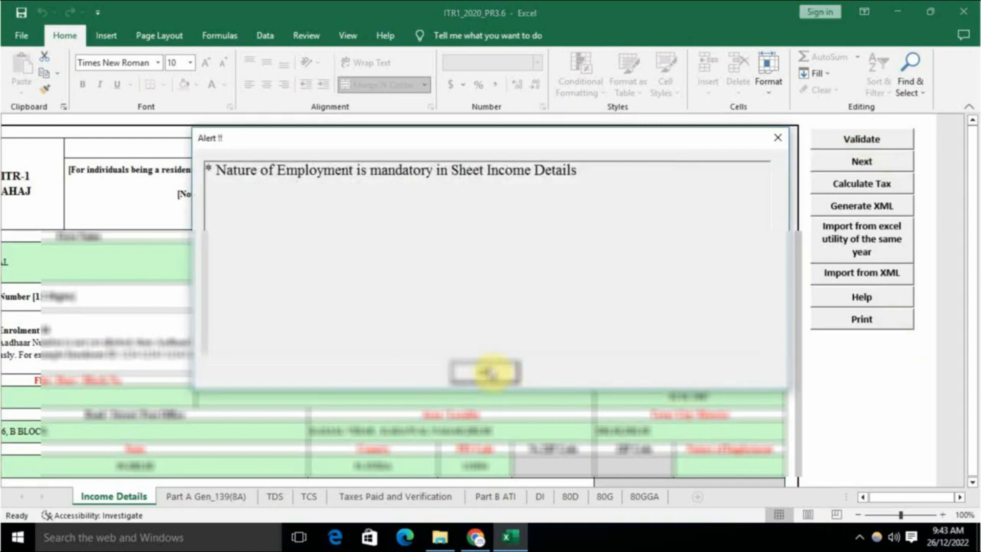
pyautogui.click(488, 372)
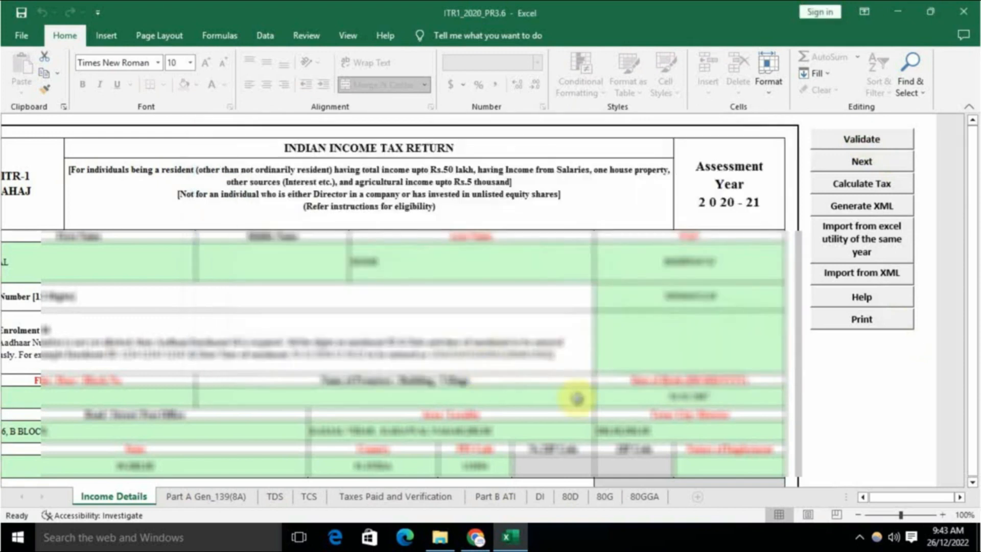
pyautogui.scroll(-5, 613, 391)
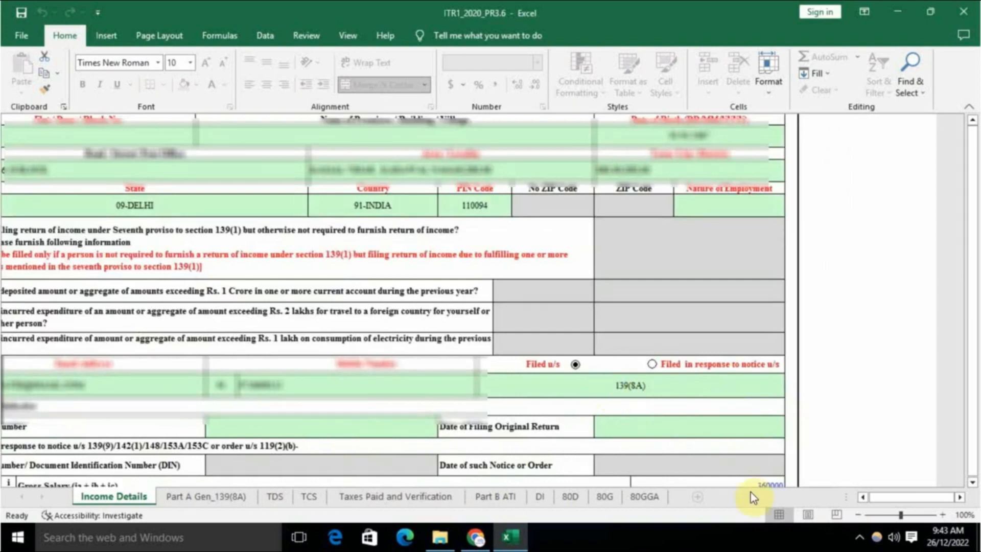
pyautogui.click(728, 210)
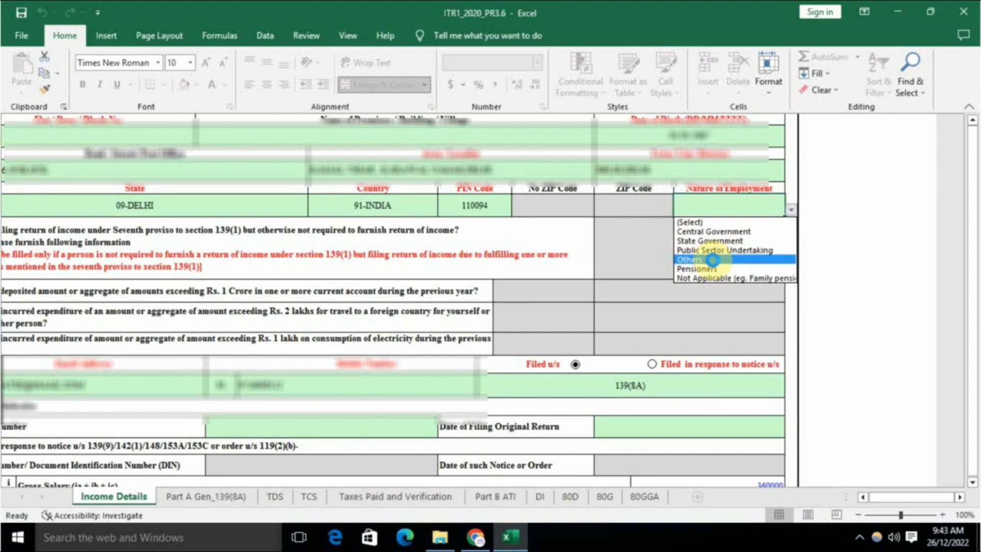
pyautogui.click(712, 259)
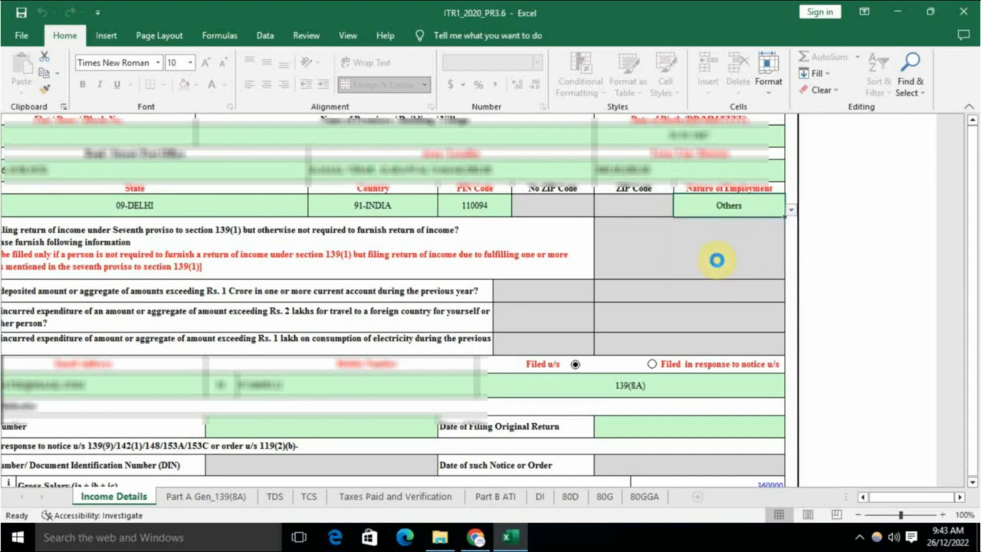
# Step: Validate the Income Details sheet again and move to the Part A Gen_139(8A) sheet
pyautogui.scroll(-9, 667, 287)
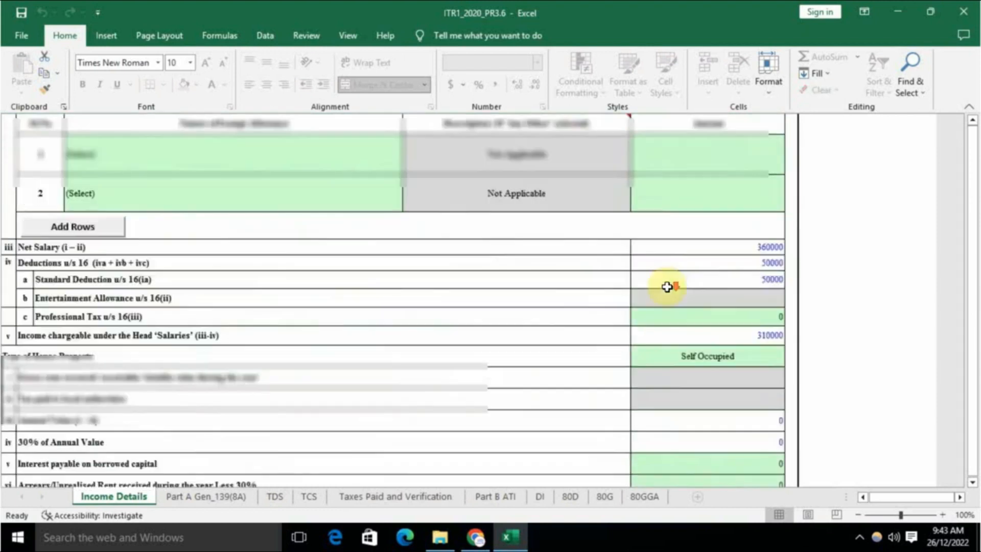
pyautogui.scroll(7, 668, 285)
pyautogui.scroll(3, 790, 335)
pyautogui.click(876, 140)
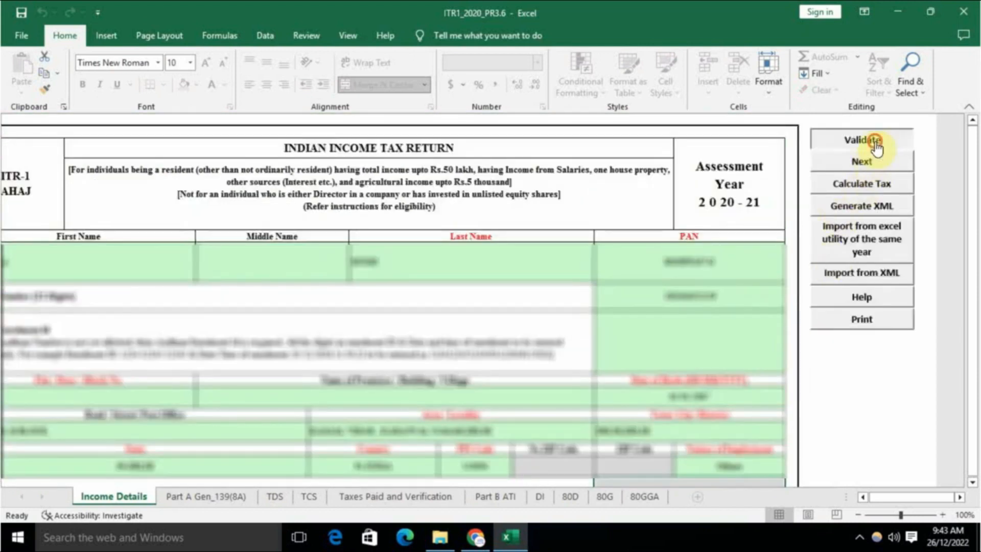
pyautogui.click(500, 307)
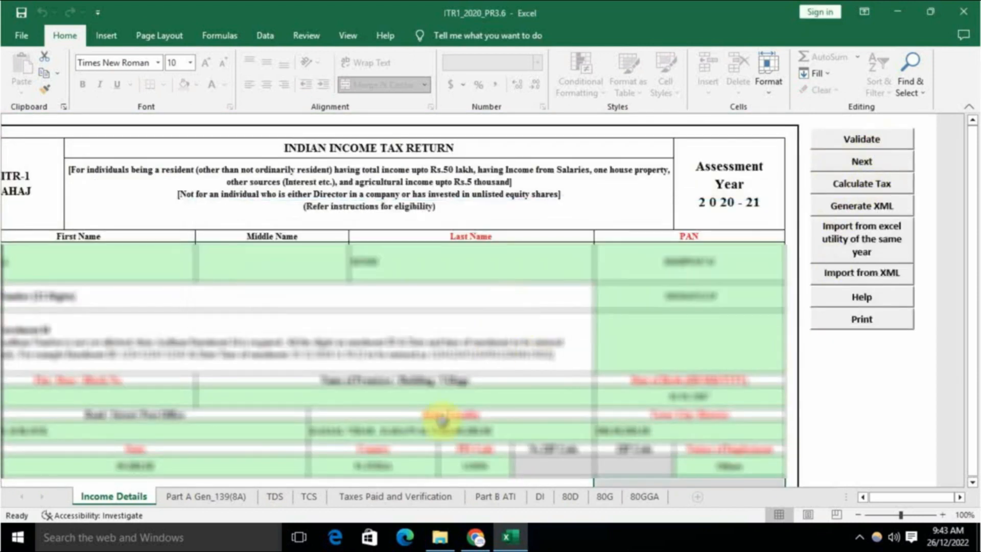
pyautogui.click(213, 498)
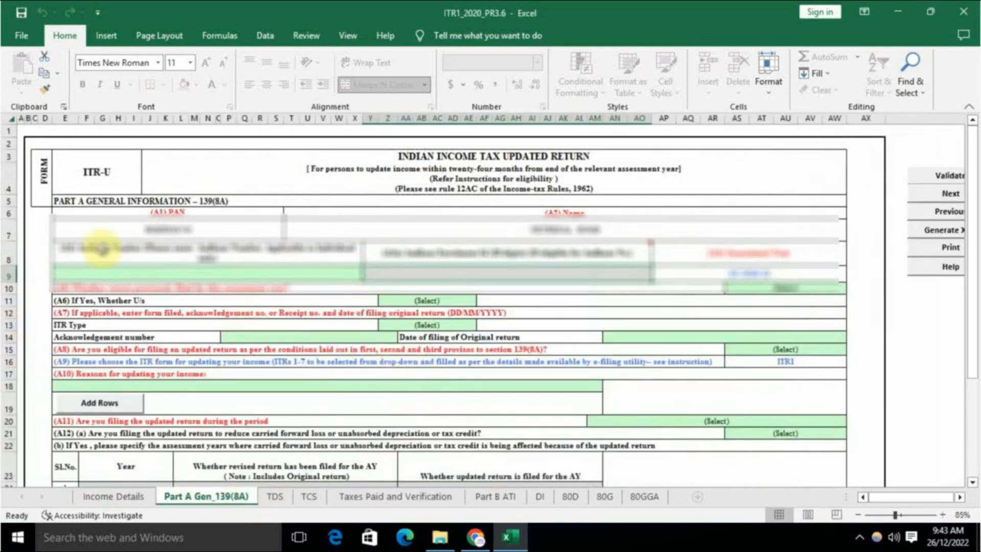
# Step: Answer No to A5, whether a return was previously filed for AY 2020-21
pyautogui.scroll(-1, 586, 330)
pyautogui.scroll(-1, 586, 330)
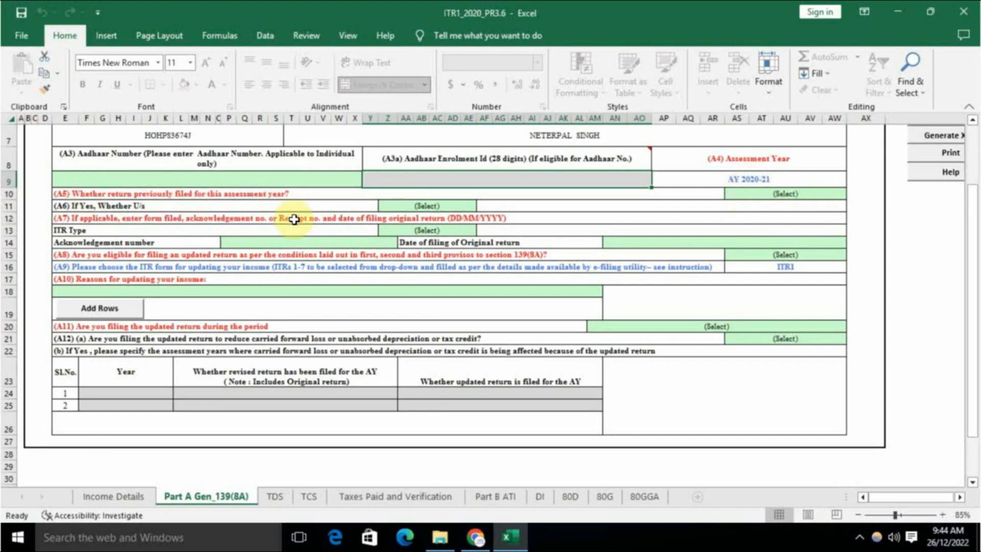
pyautogui.click(770, 193)
pyautogui.hotkey('alt', 'Down')
pyautogui.click(742, 219)
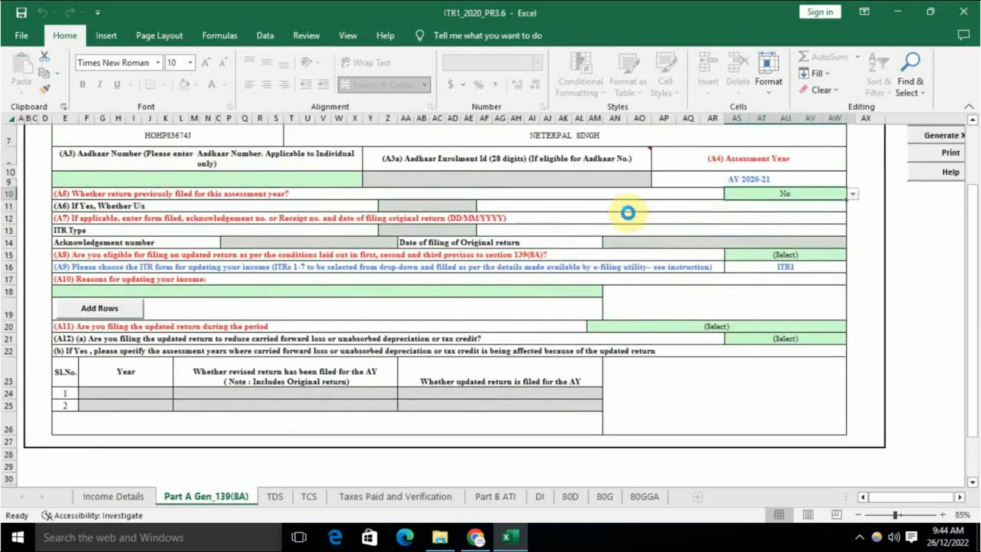
pyautogui.click(602, 200)
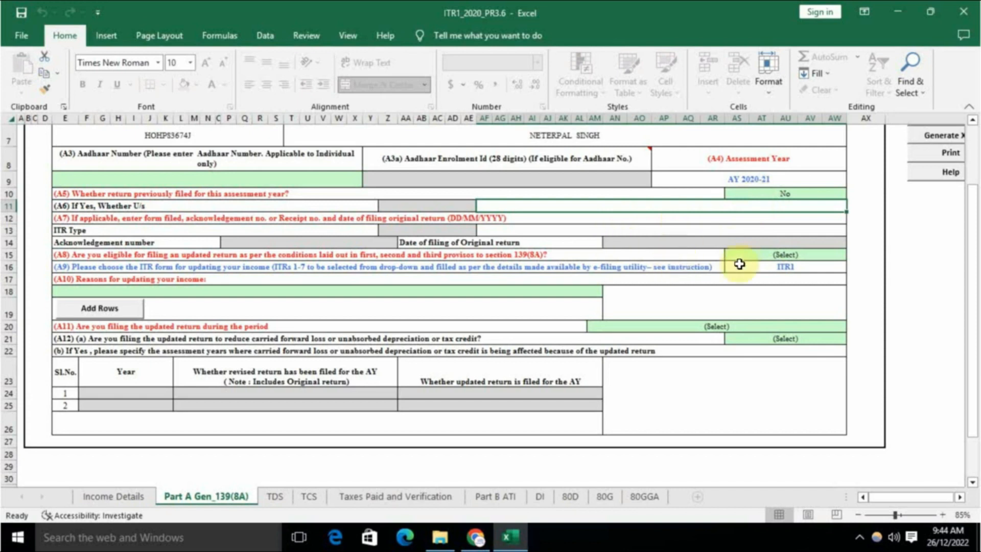
# Step: Answer Yes to A8 updated-return eligibility and pick 'Return previously not filed' as the reason
pyautogui.click(778, 256)
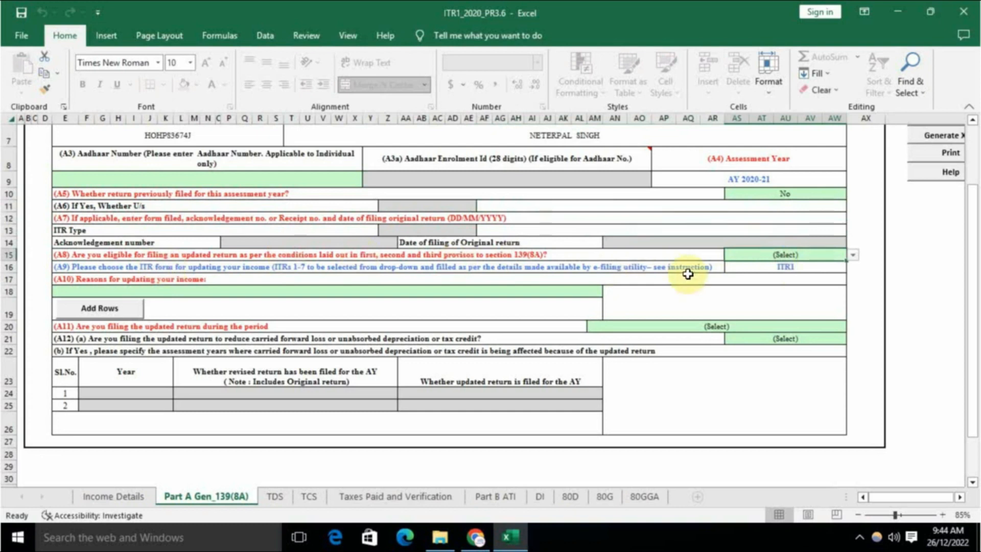
pyautogui.click(773, 258)
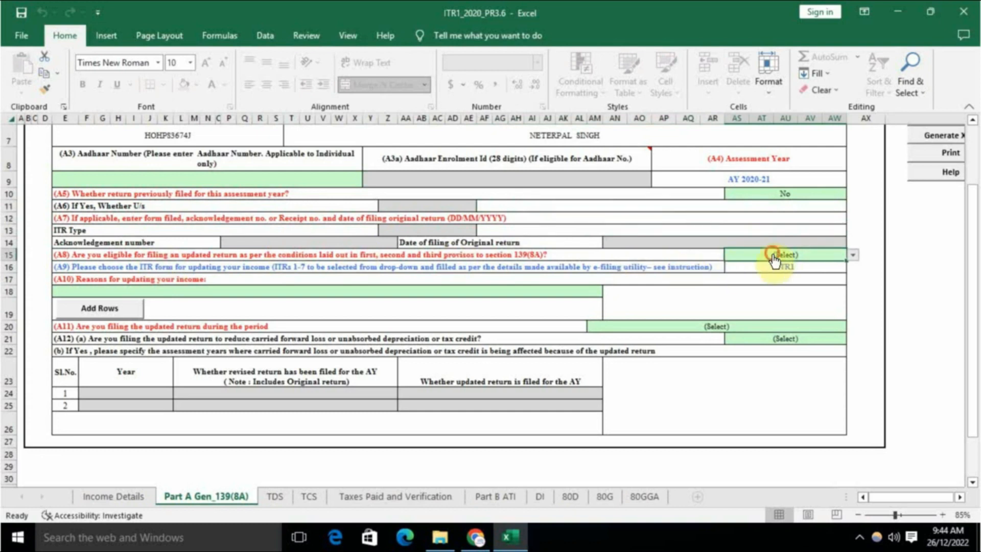
pyautogui.click(752, 273)
pyautogui.click(712, 291)
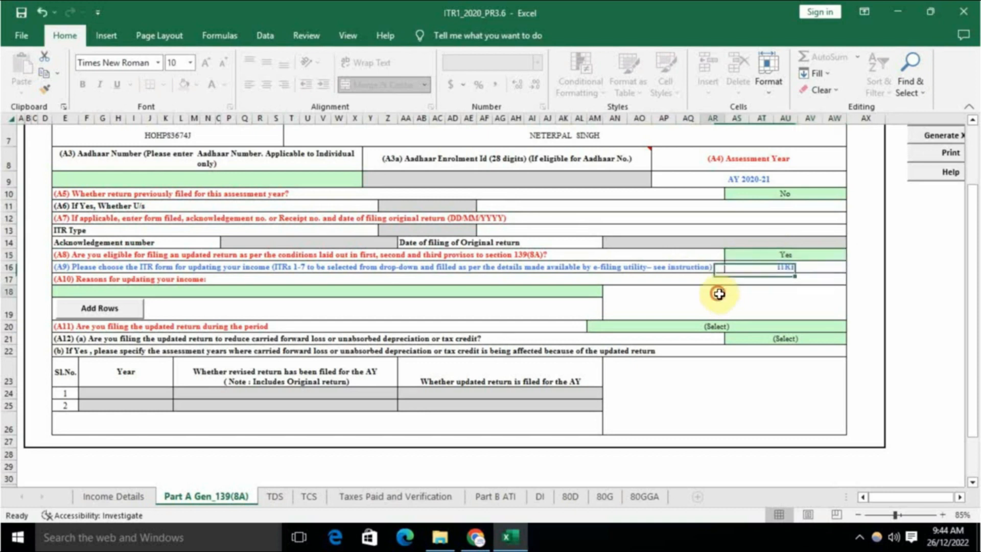
pyautogui.click(325, 295)
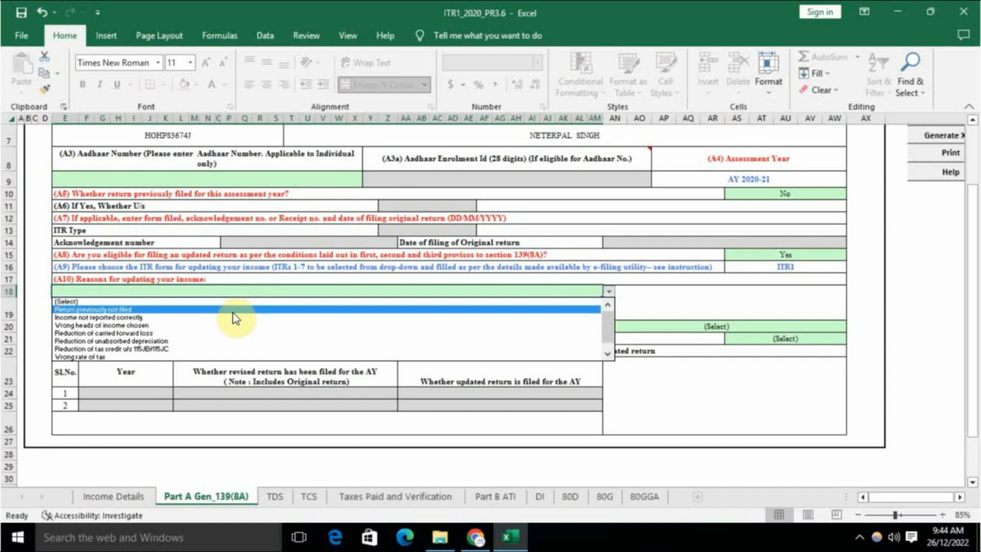
pyautogui.click(232, 310)
# Step: Set A11 to 'Between 12 to 24 Months from the end of Relevant Assessment Year'
pyautogui.click(450, 321)
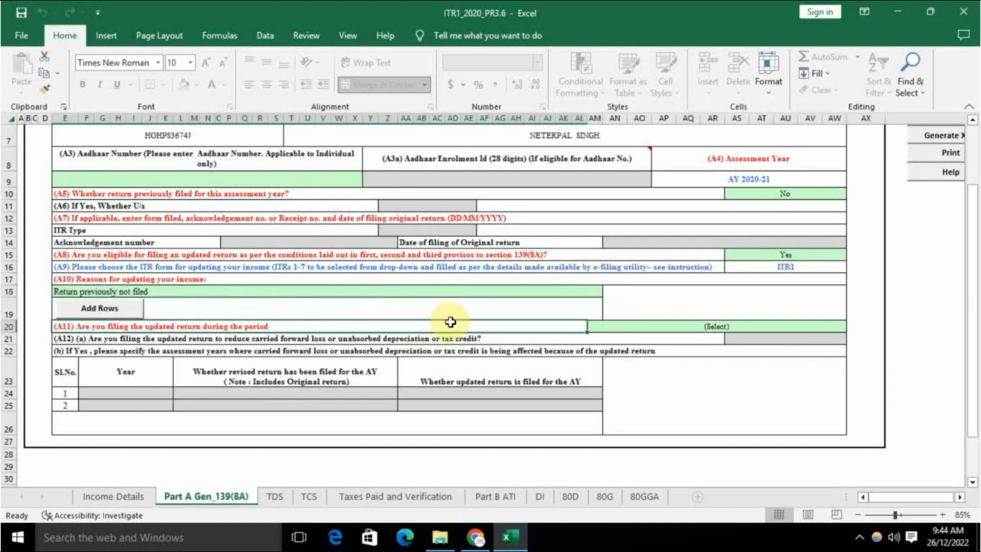
pyautogui.click(706, 327)
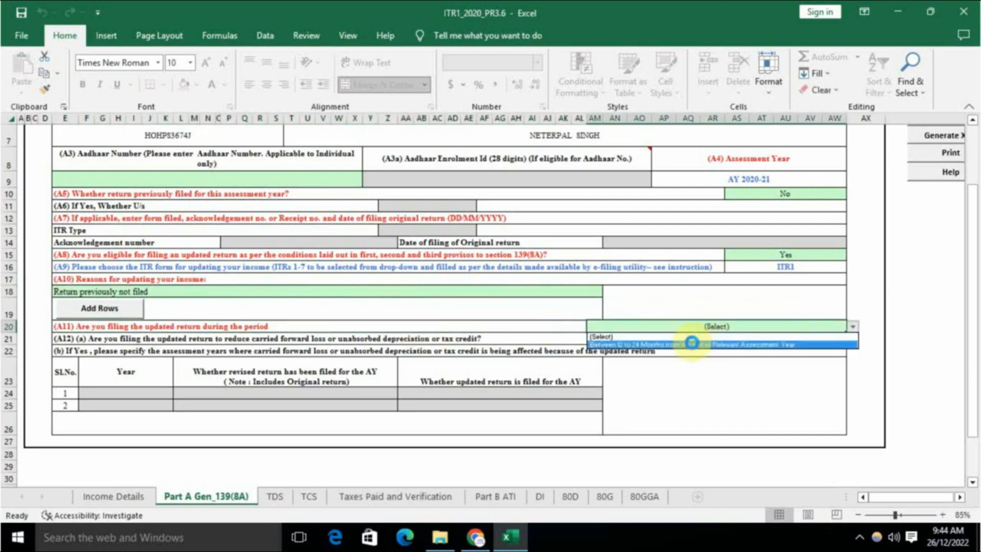
pyautogui.click(690, 344)
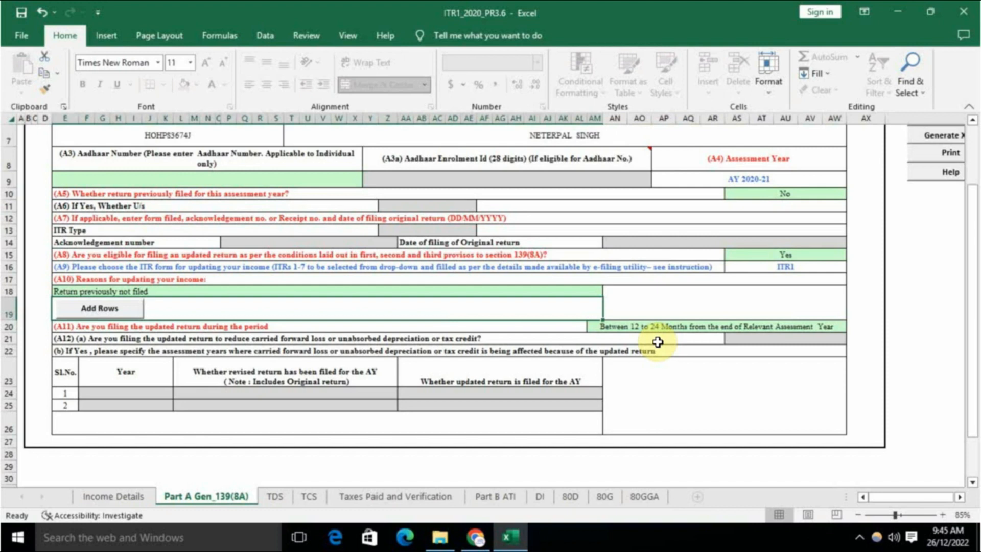
pyautogui.click(658, 342)
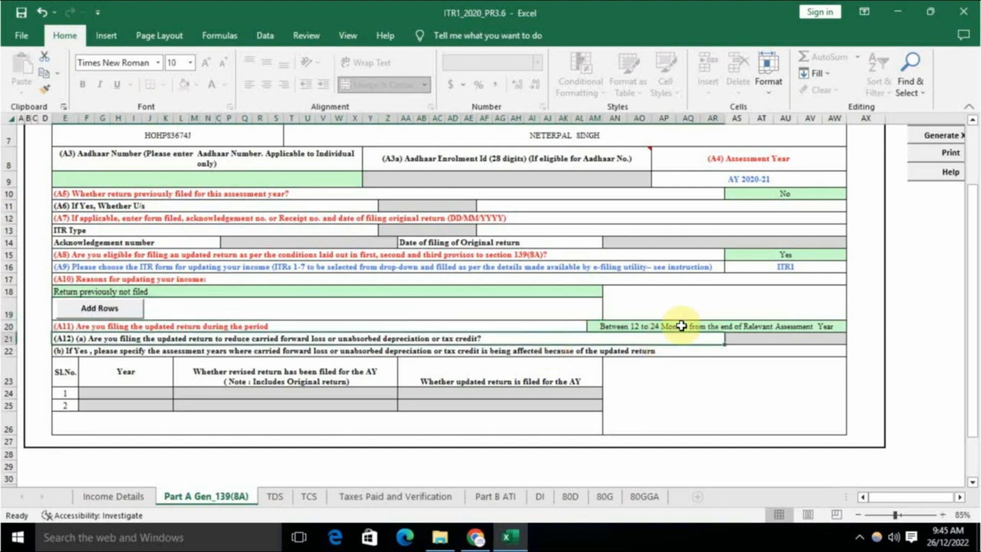
pyautogui.click(699, 326)
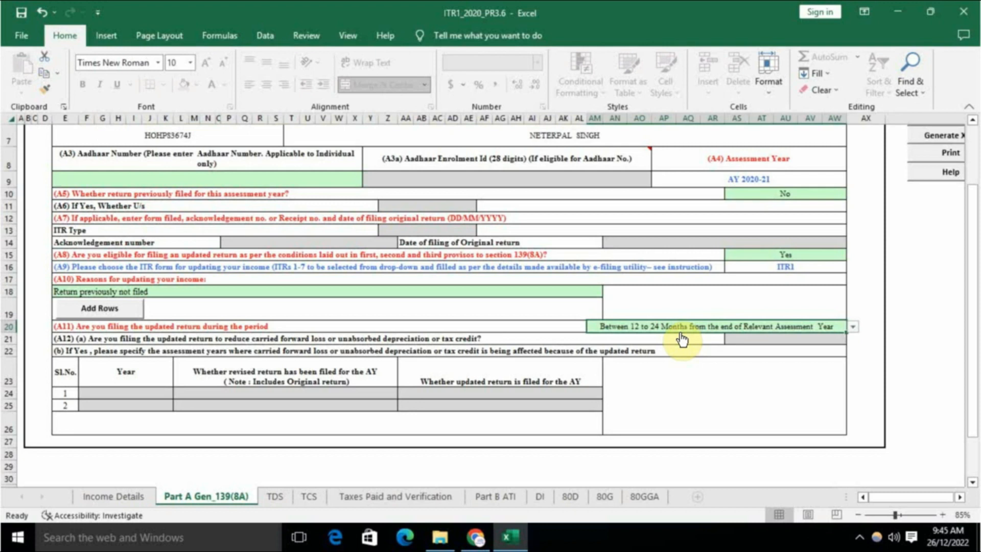
# Step: Switch to the TDS sheet and dismiss its TAN verification and advance tax alerts
pyautogui.click(276, 495)
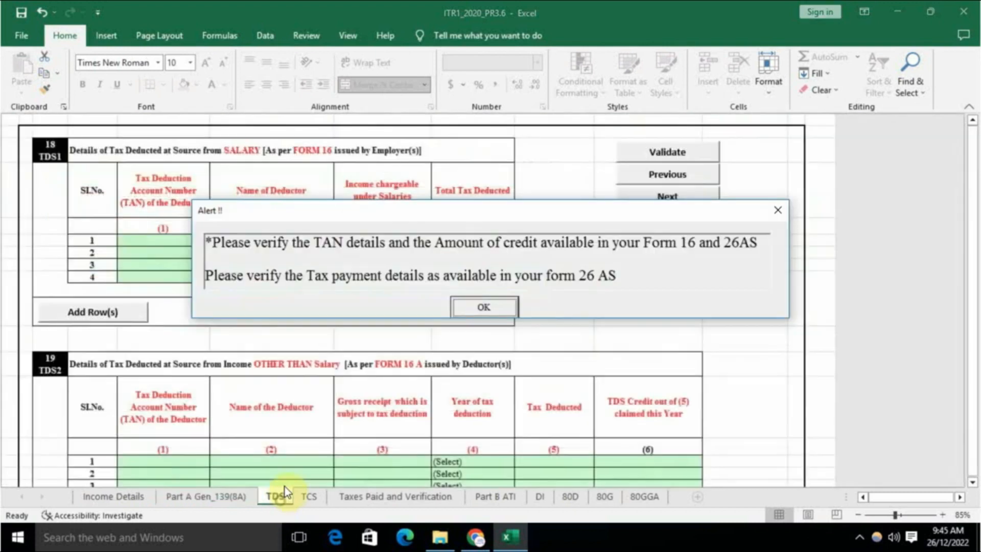
pyautogui.click(486, 309)
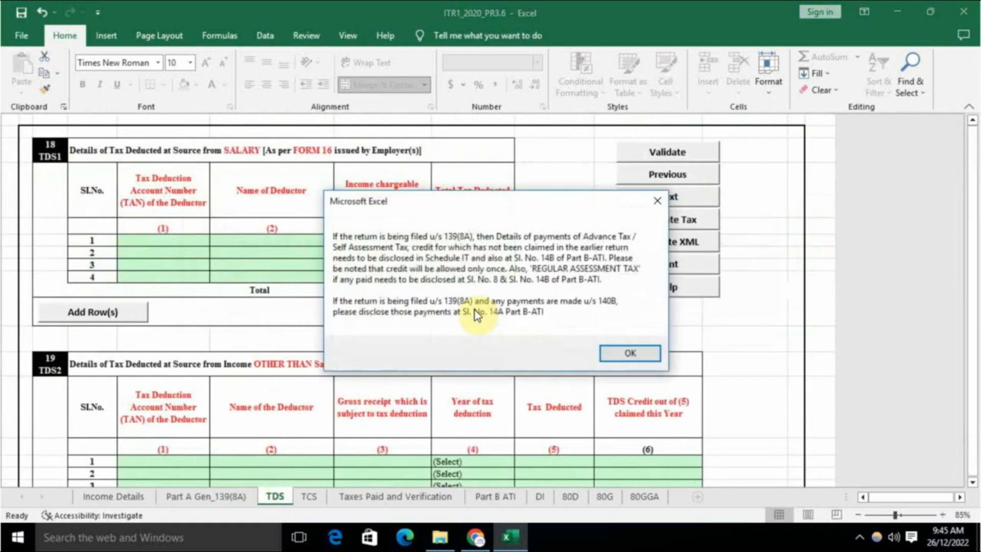
pyautogui.click(630, 354)
pyautogui.scroll(-12, 378, 362)
pyautogui.scroll(12, 376, 362)
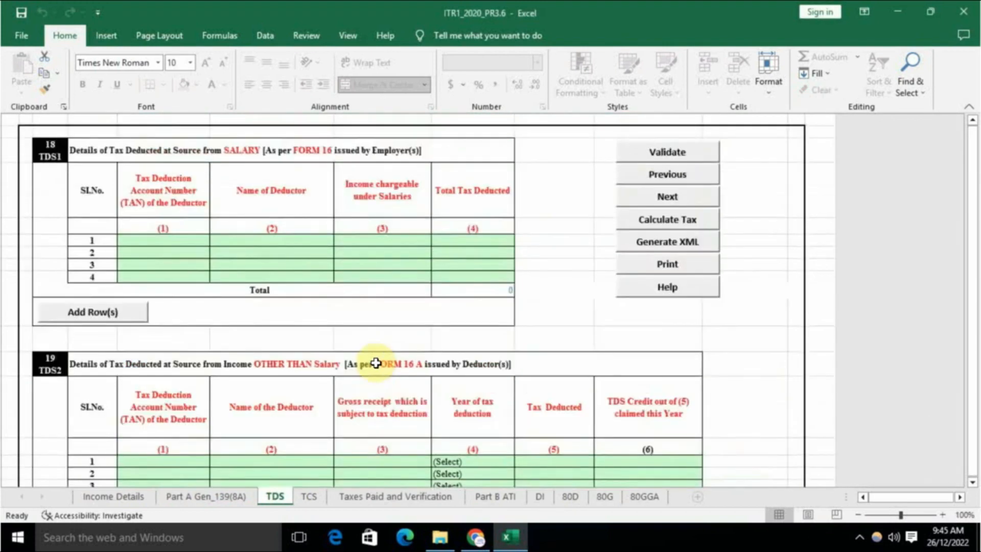
# Step: Validate the Part A Gen_139(8A) sheet and acknowledge that it is OK
pyautogui.click(230, 495)
pyautogui.scroll(5, 705, 368)
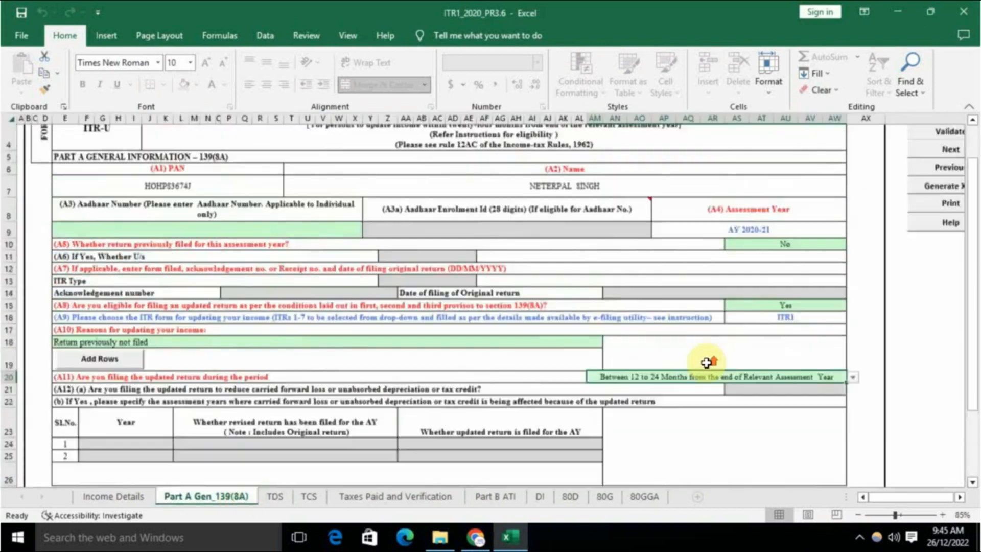
pyautogui.hscroll(3, 908, 492)
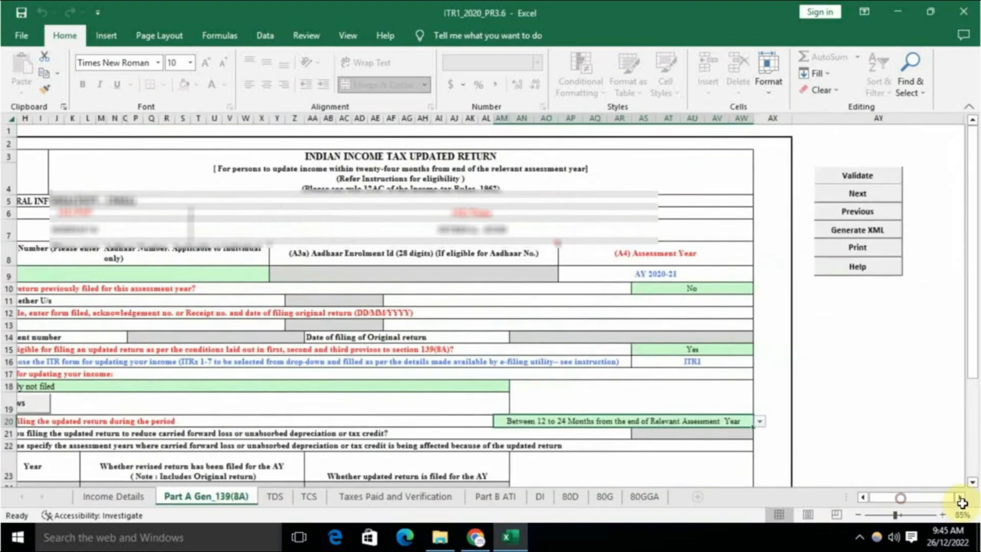
pyautogui.click(880, 179)
pyautogui.click(534, 315)
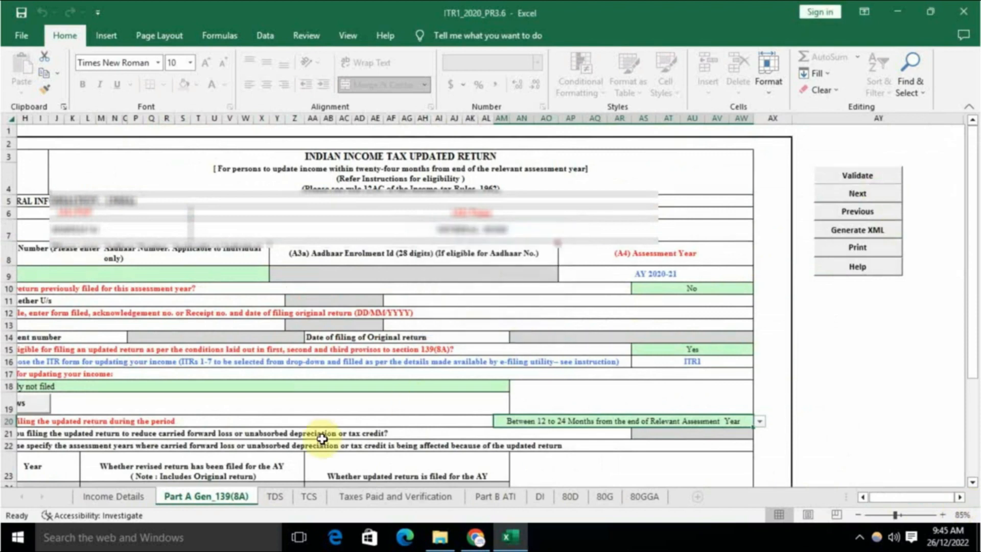
# Step: On the TDS sheet, dismiss both alerts, then validate it and acknowledge 'Sheet TDS is OK'
pyautogui.click(274, 496)
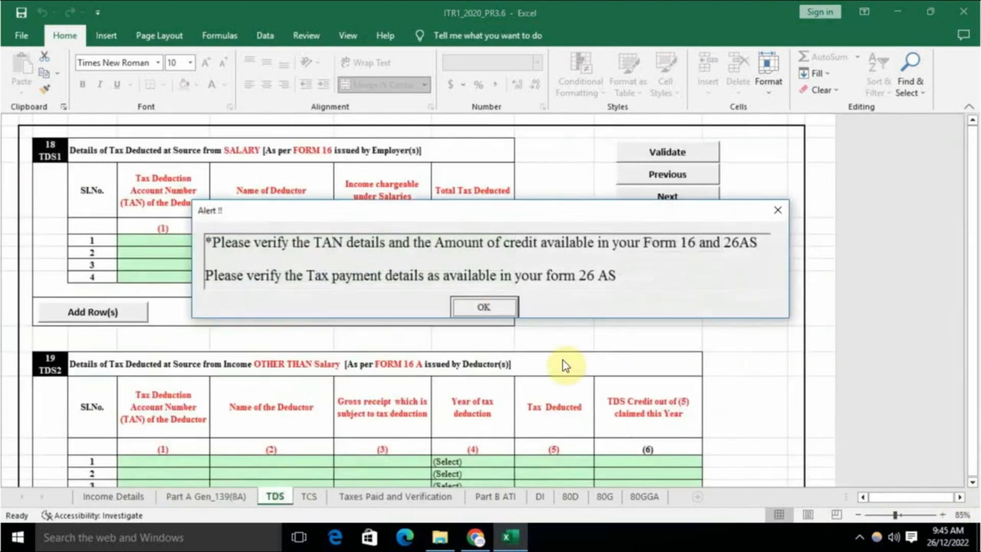
pyautogui.click(500, 303)
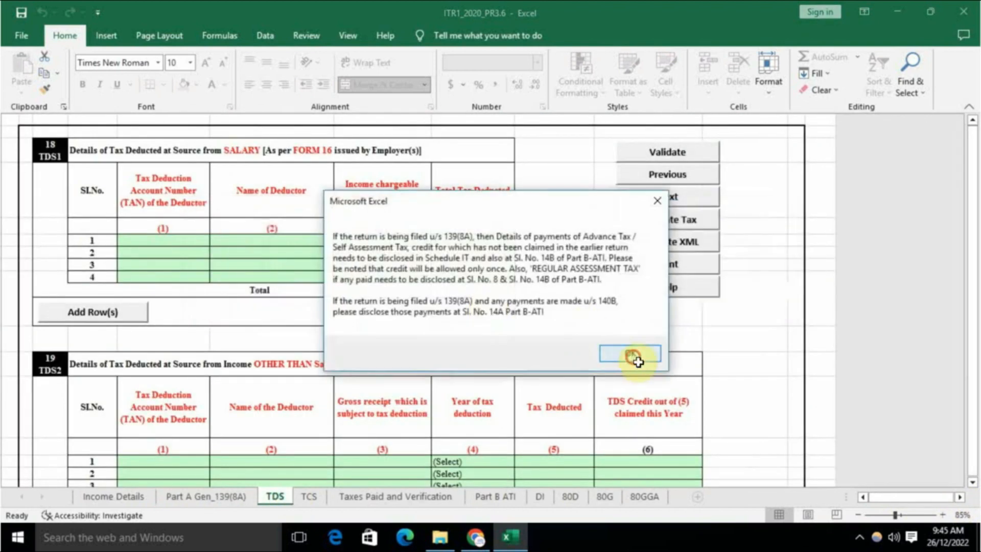
pyautogui.click(631, 354)
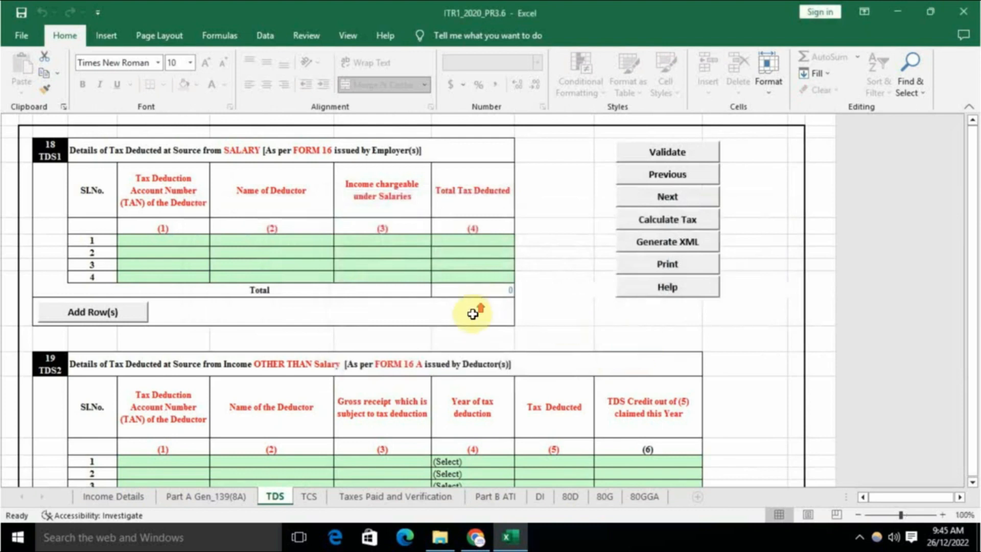
pyautogui.scroll(-20, 440, 308)
pyautogui.scroll(8, 443, 307)
pyautogui.scroll(10, 444, 307)
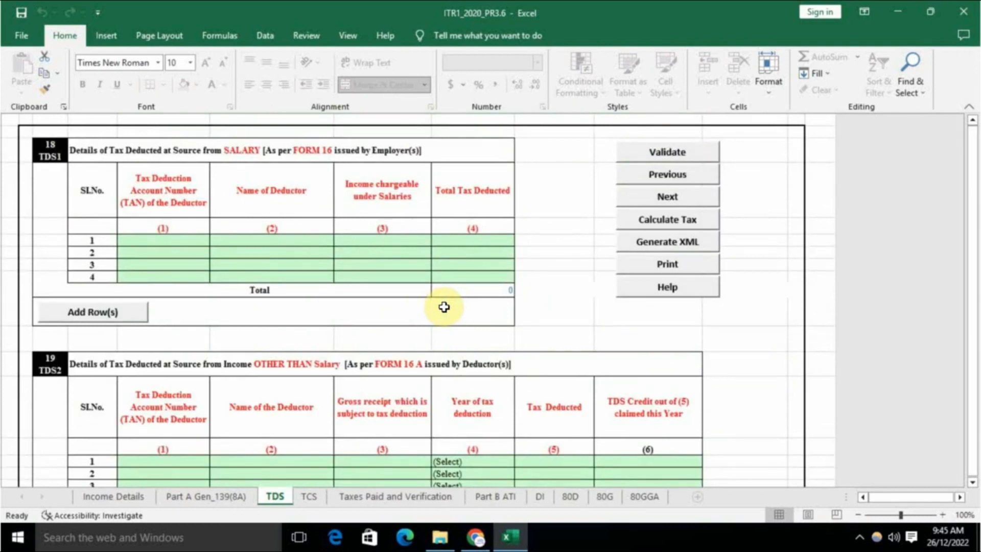
pyautogui.scroll(-15, 444, 306)
pyautogui.scroll(14, 443, 306)
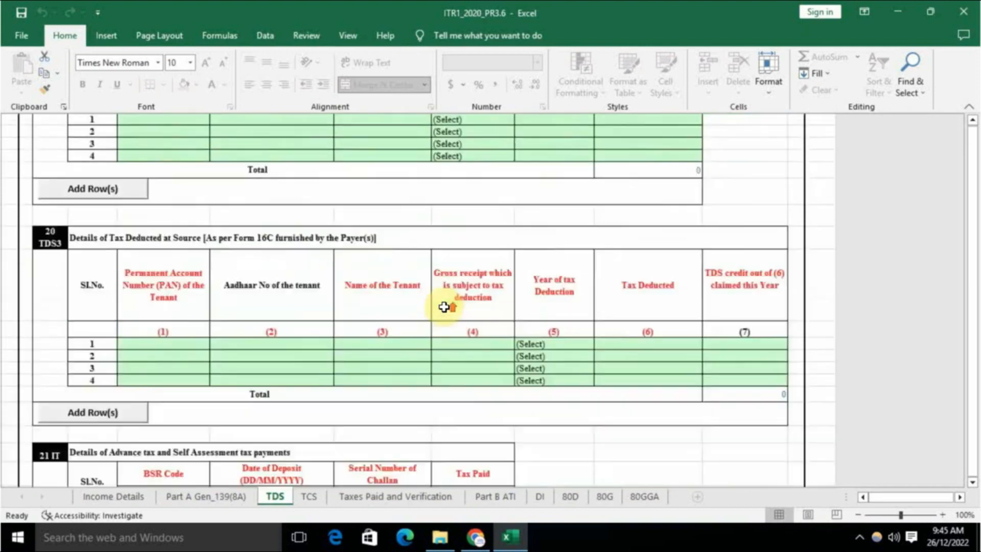
pyautogui.scroll(1, 443, 307)
pyautogui.click(669, 149)
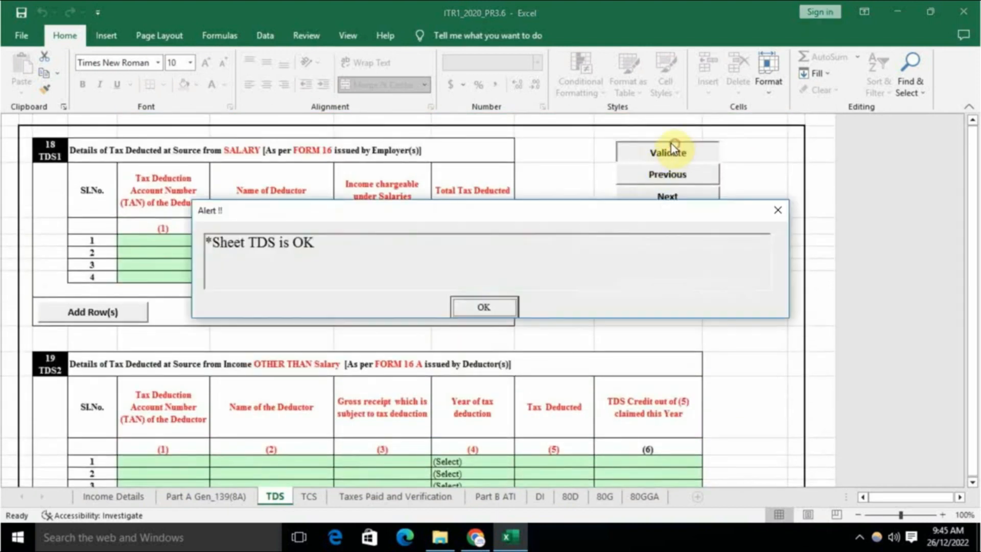
pyautogui.click(496, 307)
# Step: Validate the TCS sheet and acknowledge the 'Sheet TCS is Ok' message
pyautogui.click(325, 493)
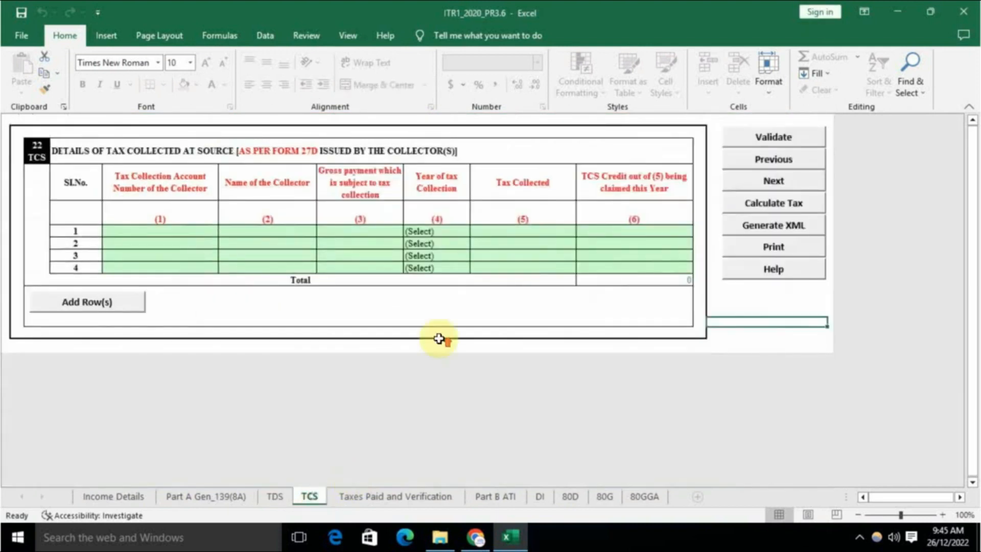
pyautogui.click(779, 142)
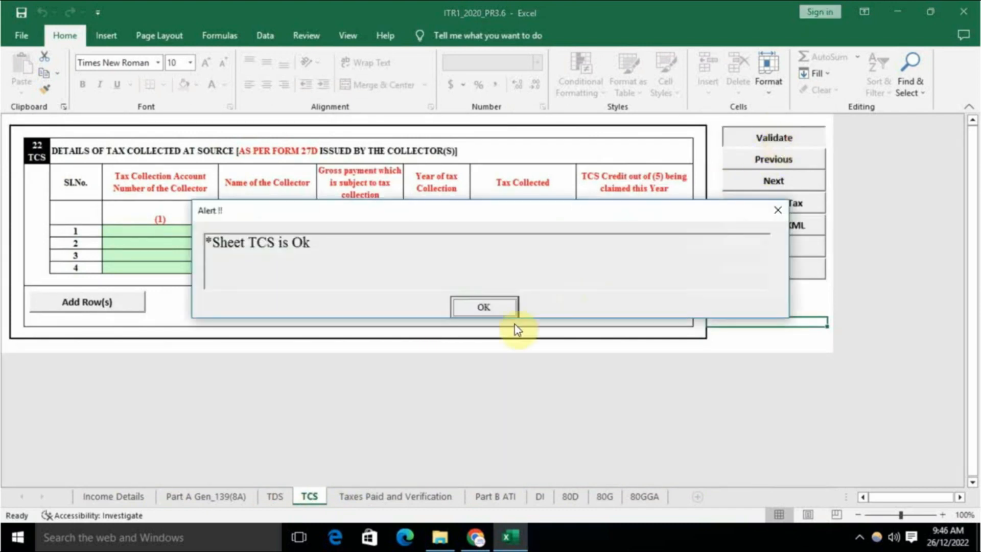
pyautogui.click(489, 308)
# Step: Review the Taxes Paid and Verification sheet, with taxes paid, payable and refund at 0
pyautogui.click(379, 495)
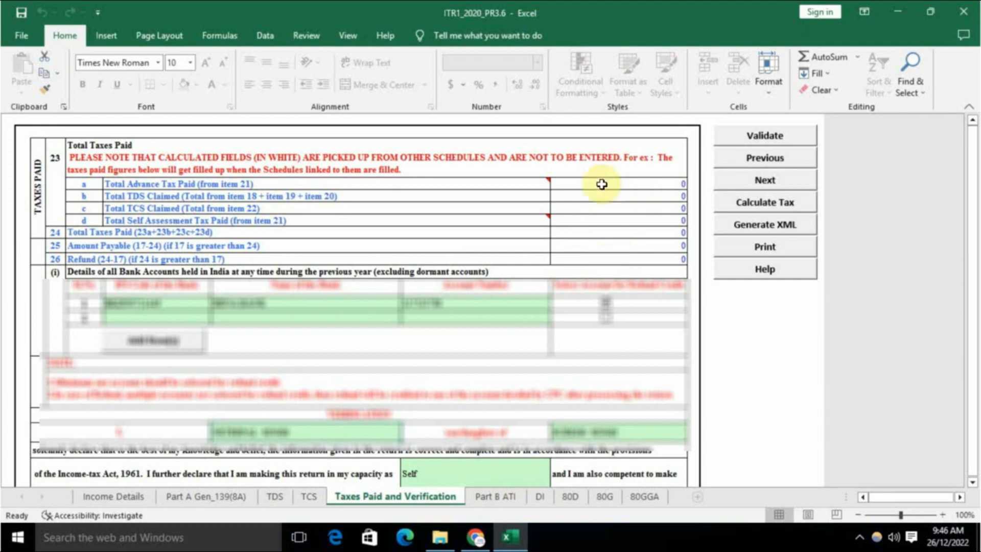
pyautogui.scroll(-2, 532, 329)
pyautogui.scroll(2, 528, 327)
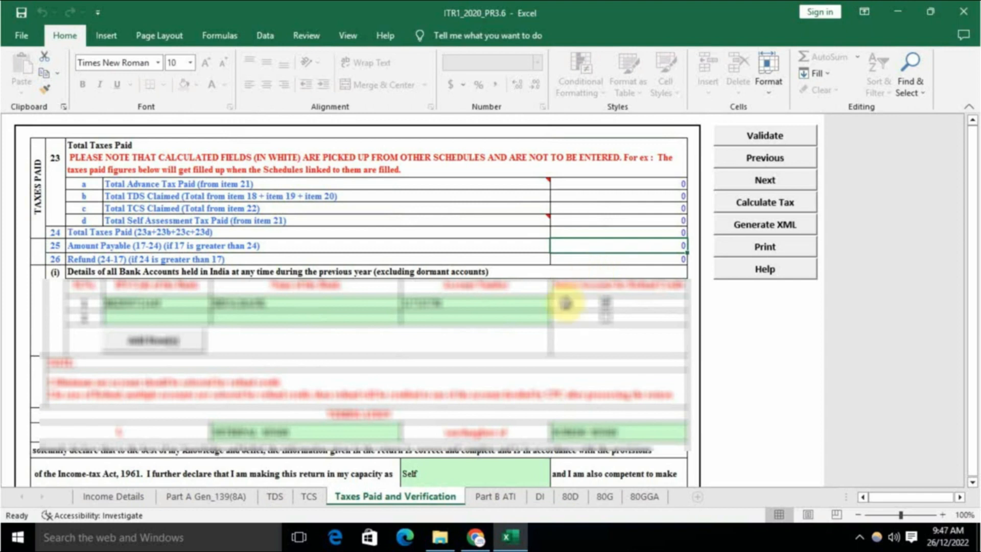
pyautogui.scroll(-4, 559, 306)
pyautogui.scroll(4, 559, 306)
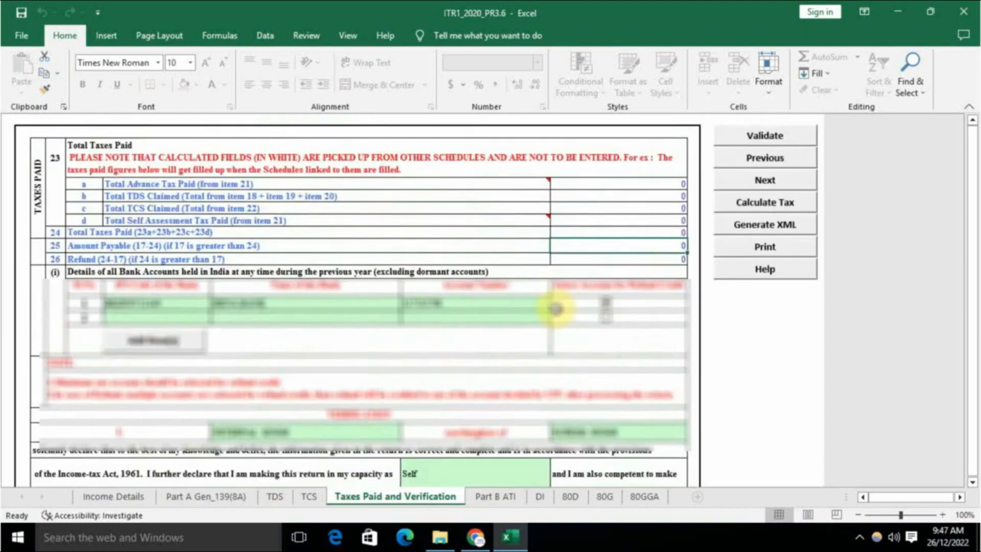
pyautogui.scroll(-4, 559, 306)
pyautogui.scroll(4, 559, 306)
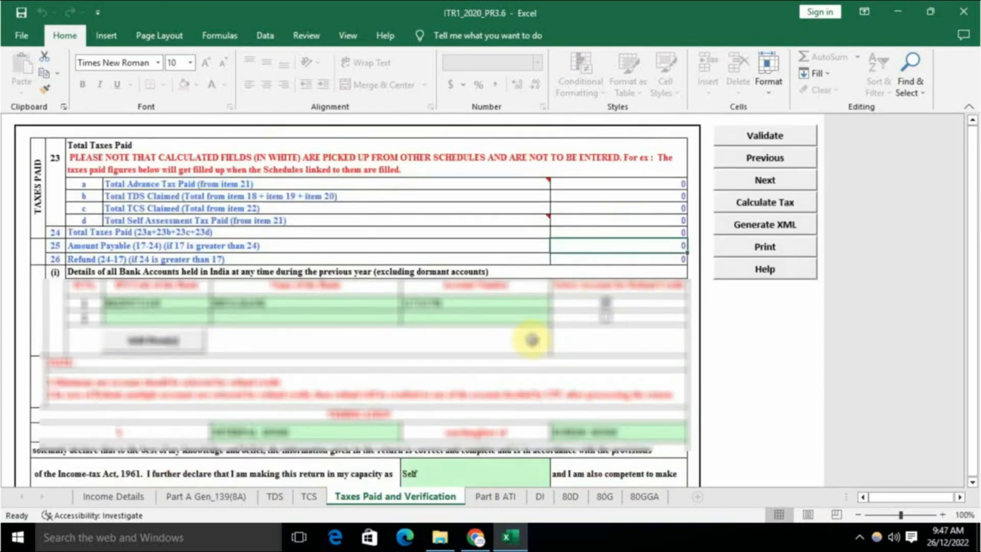
pyautogui.scroll(-1, 344, 396)
pyautogui.scroll(-5, 343, 396)
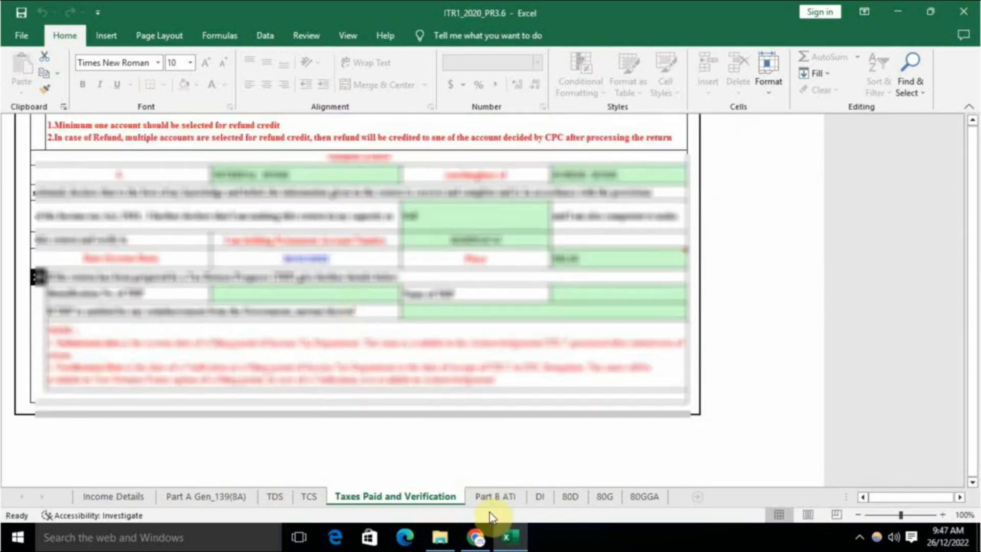
# Step: On Part B ATI, check the total updated income of 375490 and the additional tax liability
pyautogui.click(494, 497)
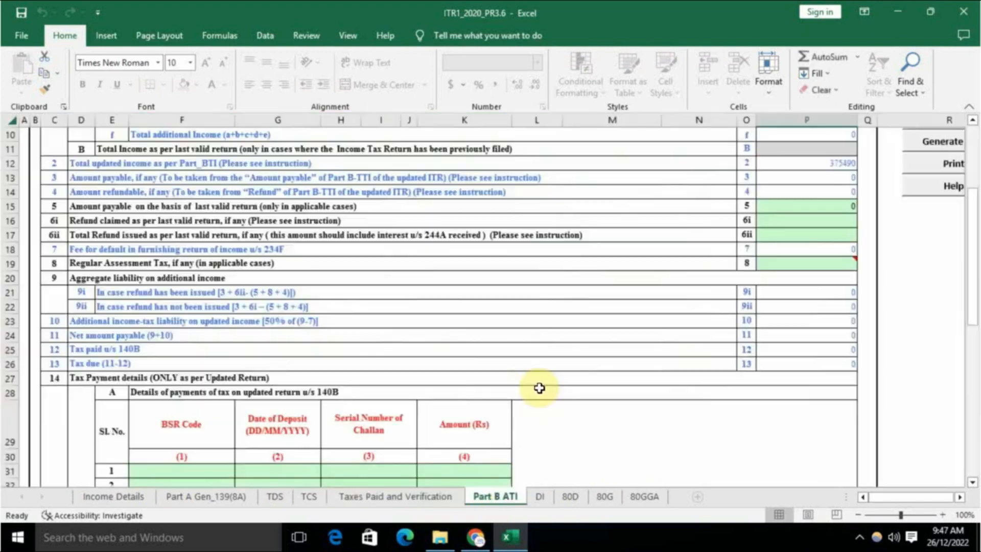
pyautogui.scroll(3, 539, 401)
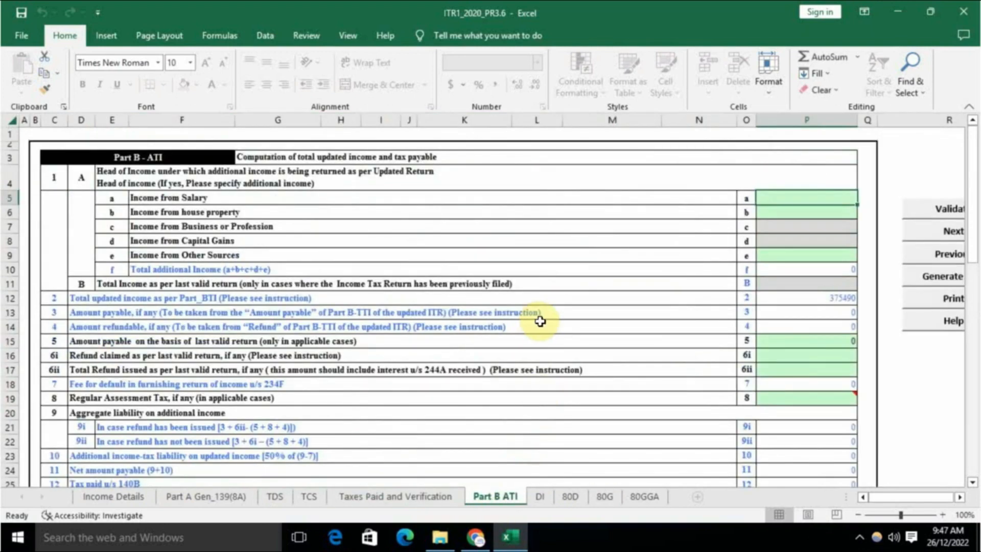
pyautogui.click(807, 299)
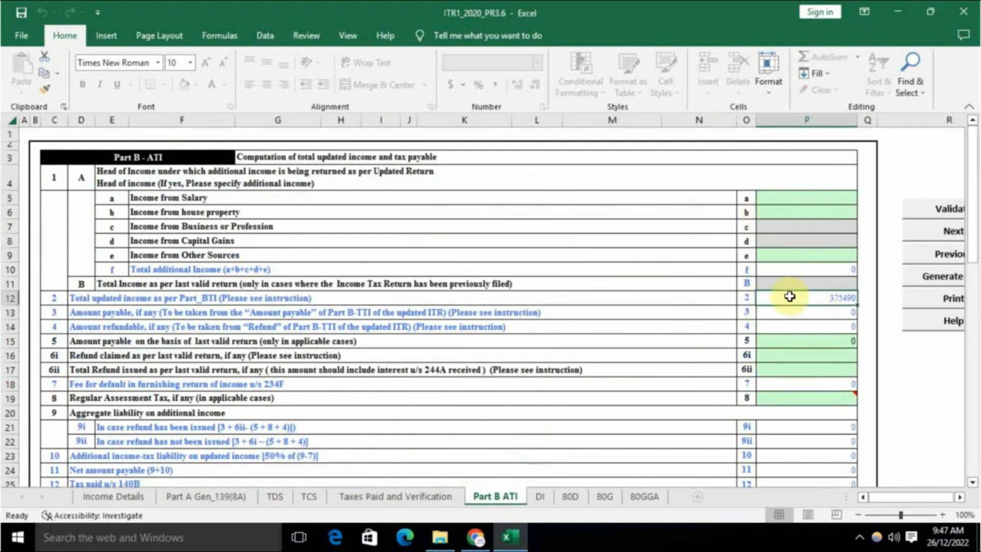
pyautogui.scroll(-3, 795, 322)
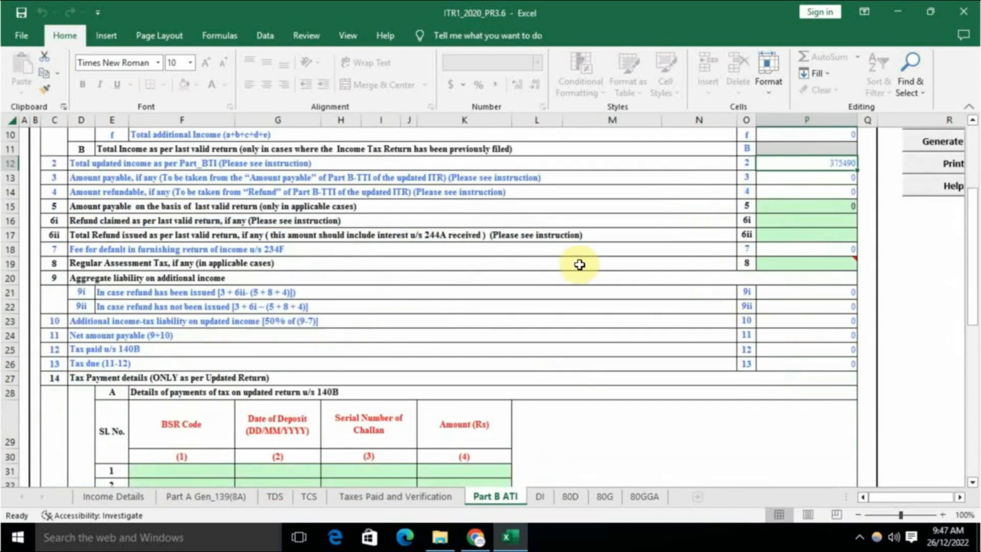
pyautogui.scroll(2, 659, 307)
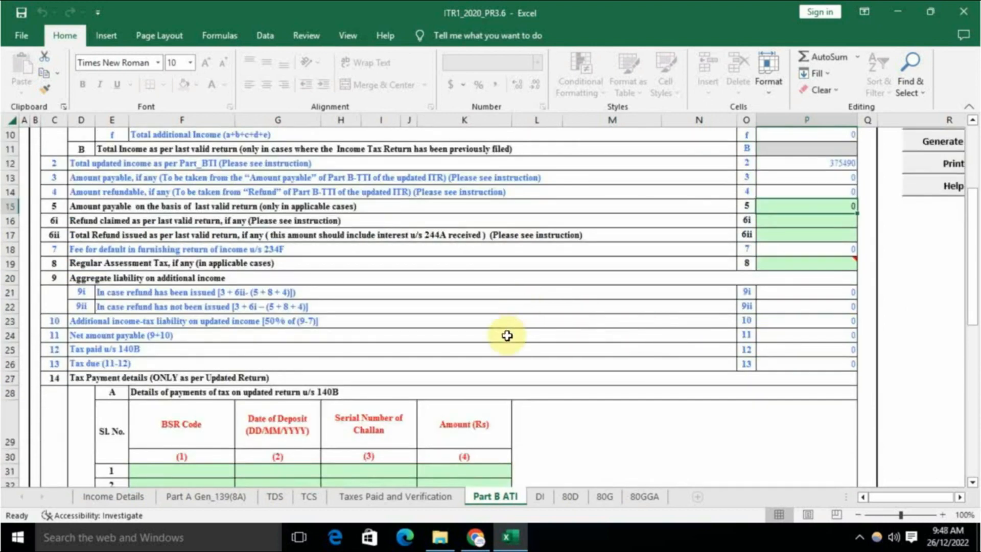
pyautogui.scroll(3, 511, 332)
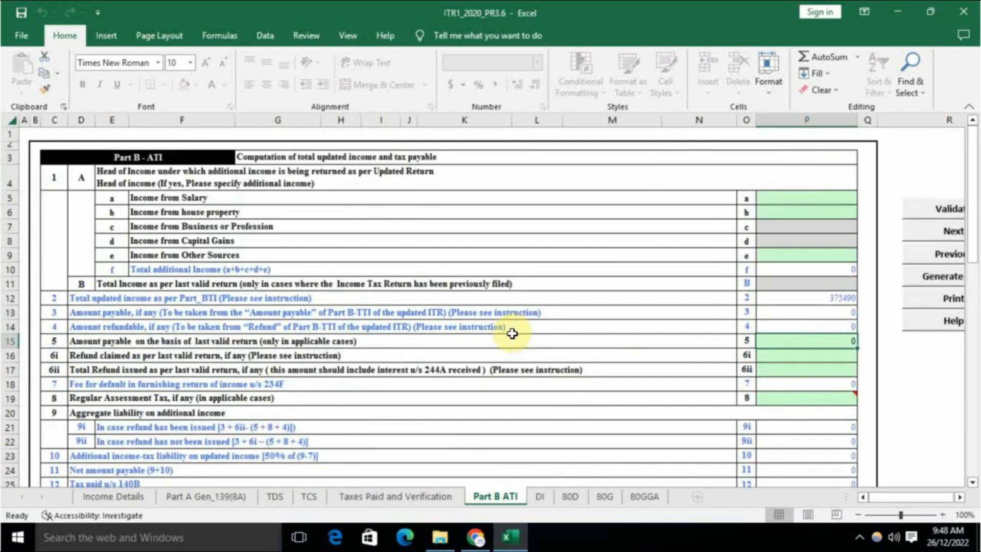
pyautogui.scroll(-2, 409, 381)
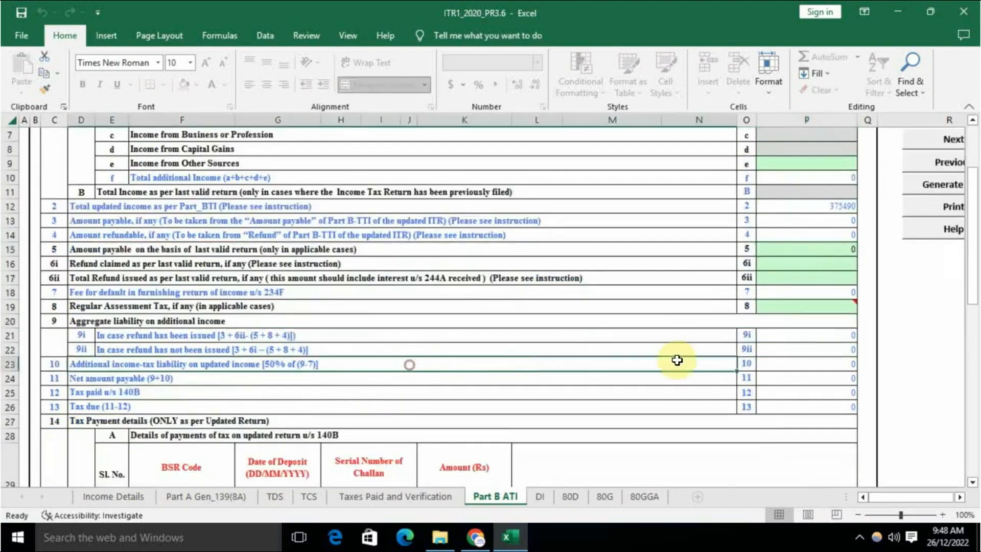
pyautogui.click(808, 364)
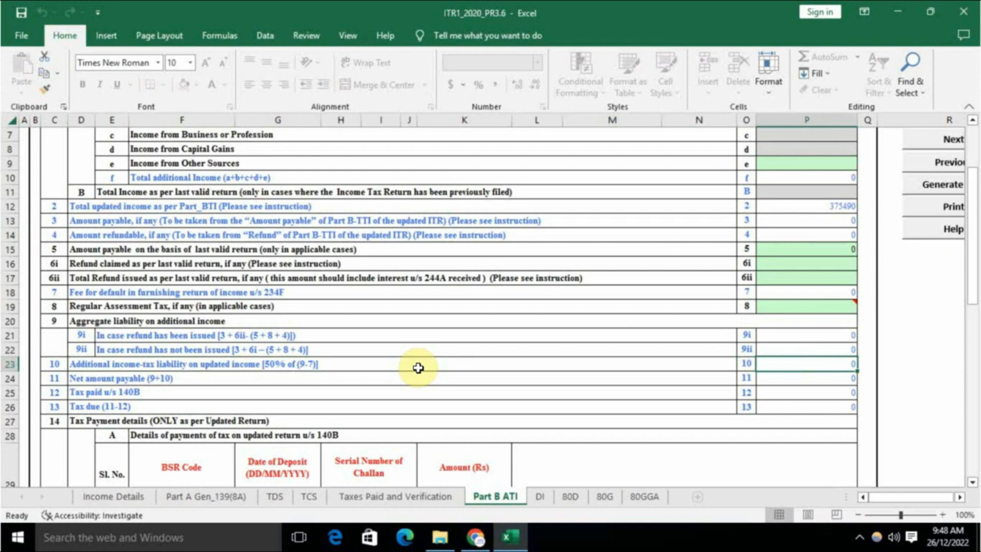
pyautogui.scroll(-3, 418, 368)
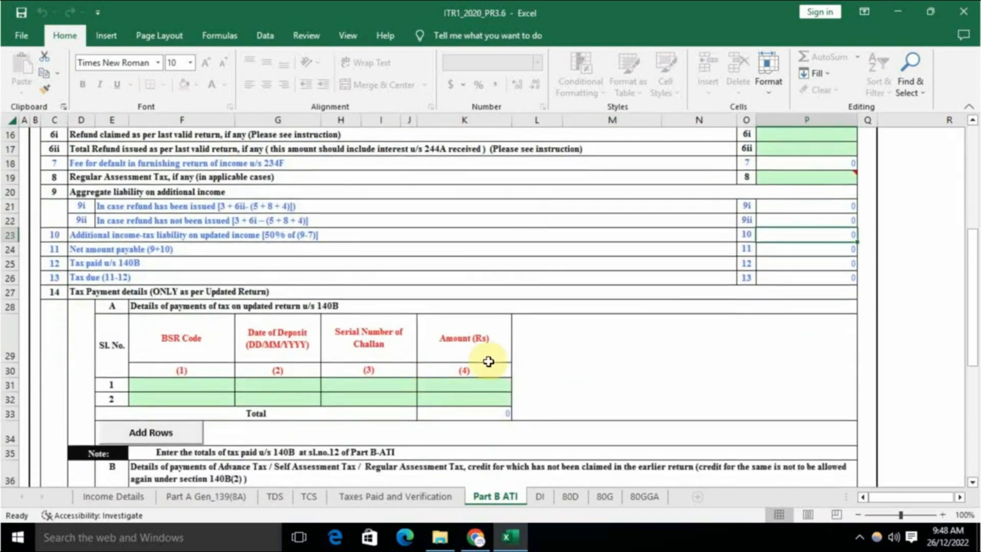
# Step: Go through the 140B payment row 1 cells for BSR code, date, challan serial and amount, then move to the DI sheet
pyautogui.moveTo(155, 386); pyautogui.dragTo(461, 381)
pyautogui.click(575, 358)
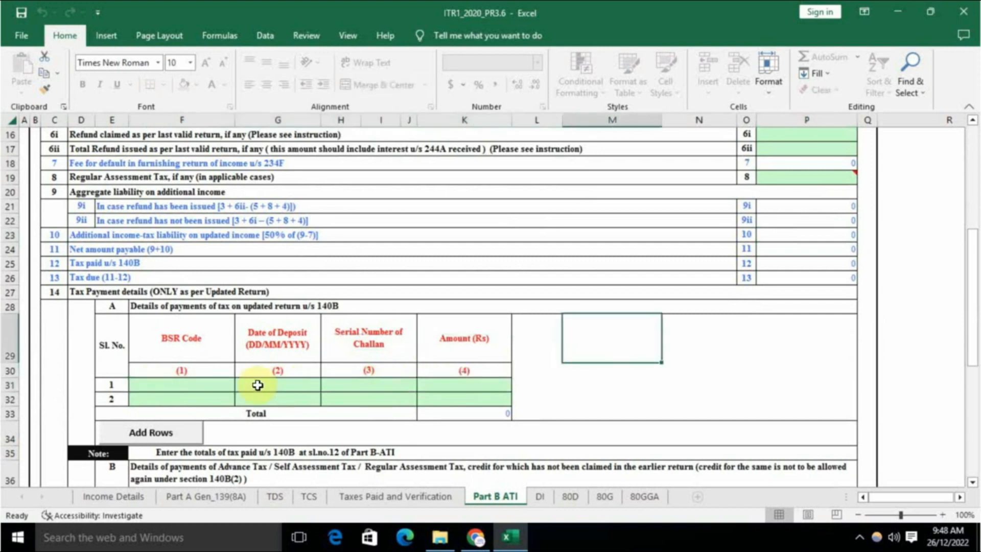
pyautogui.click(209, 384)
pyautogui.click(290, 385)
pyautogui.click(383, 387)
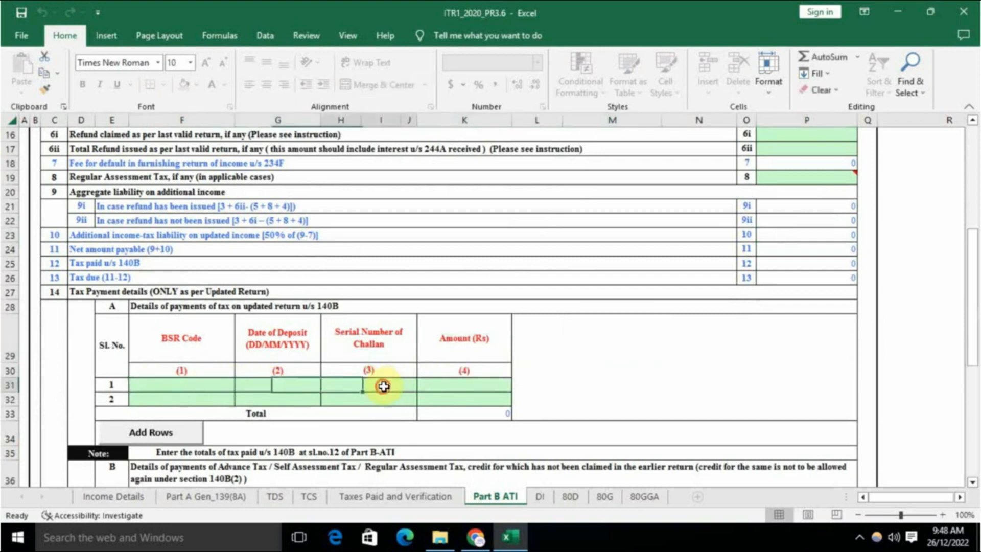
pyautogui.click(468, 385)
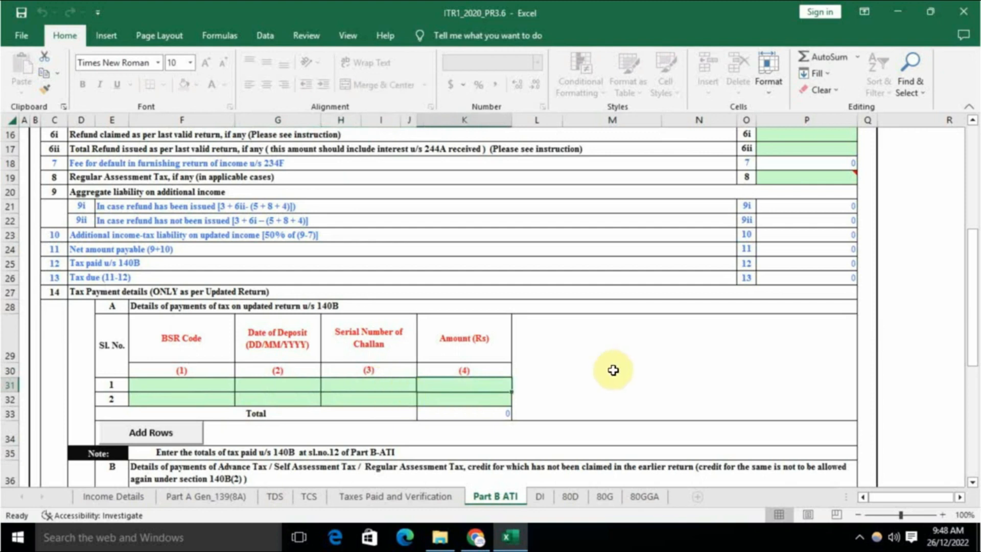
pyautogui.hotkey('ctrl', 'pagedown')
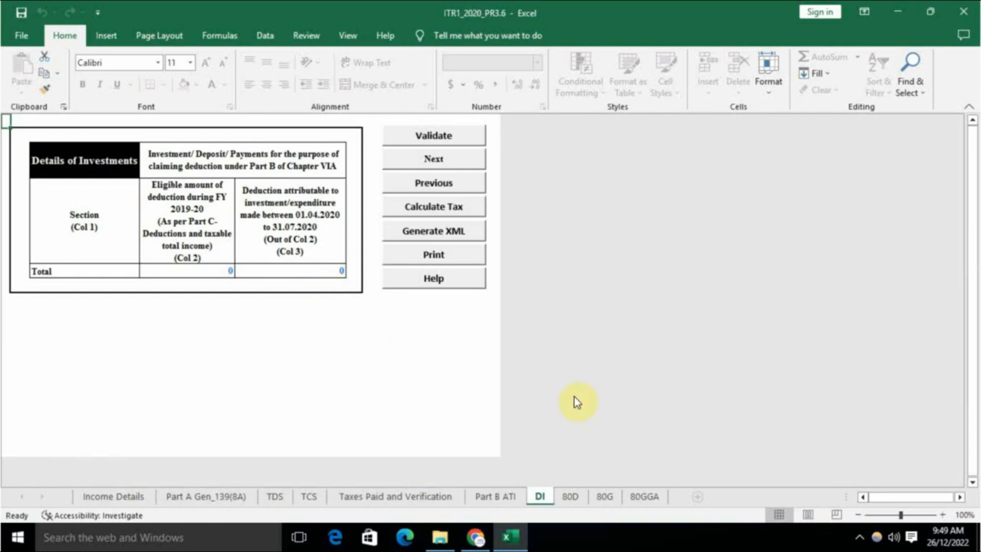
# Step: Review the 80D, 80G and 80GGA deduction sheets, then go back to Income Details
pyautogui.click(571, 496)
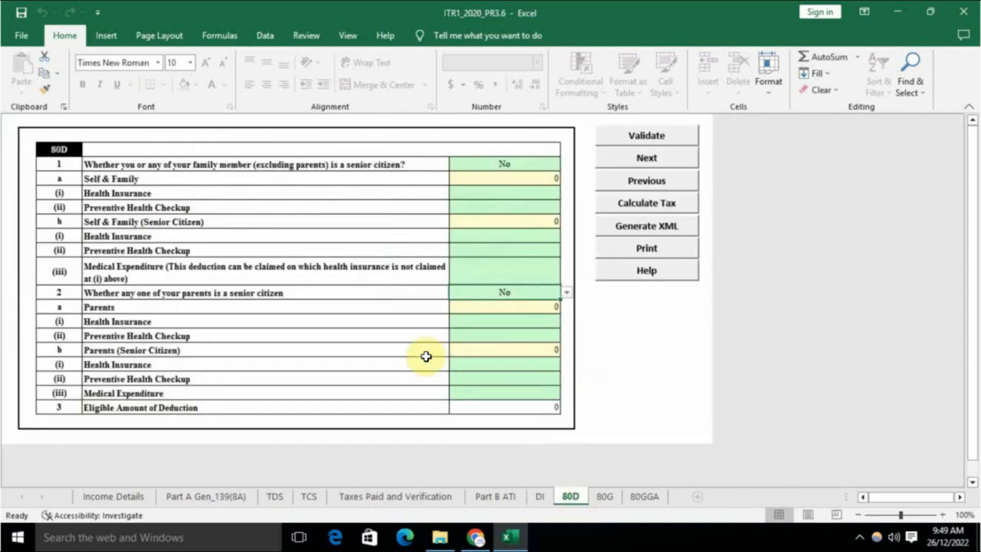
pyautogui.scroll(-4, 428, 356)
pyautogui.scroll(4, 426, 355)
pyautogui.click(605, 494)
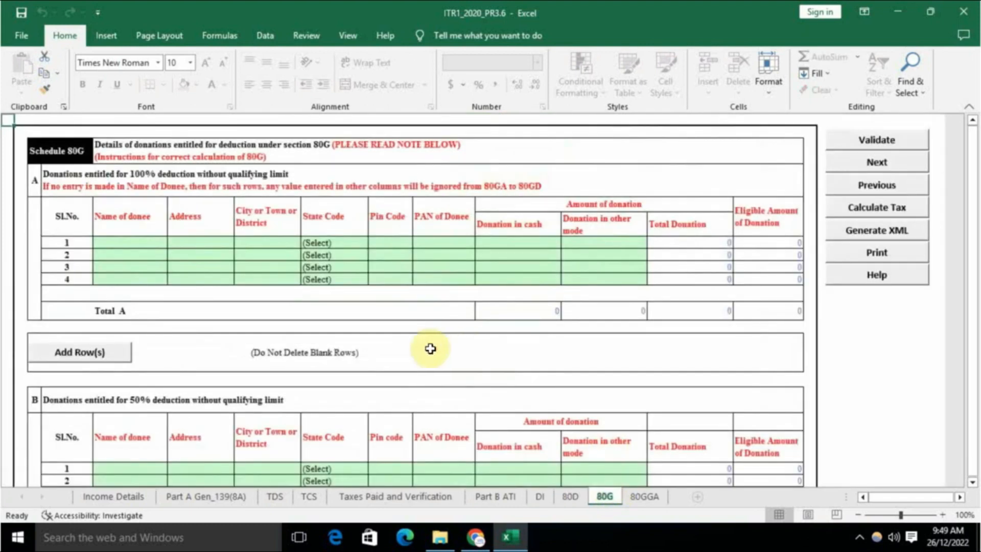
pyautogui.scroll(-15, 430, 349)
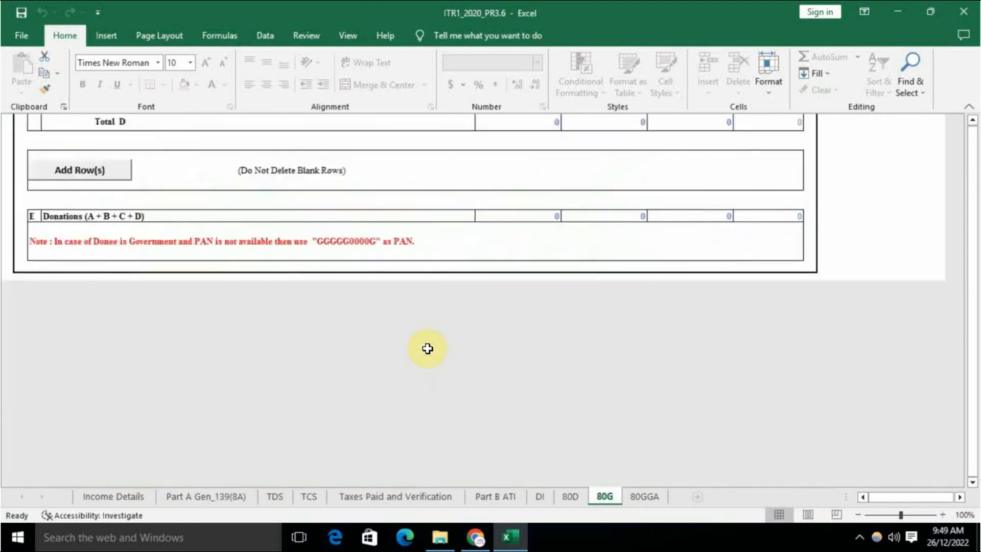
pyautogui.scroll(3, 428, 348)
pyautogui.click(644, 496)
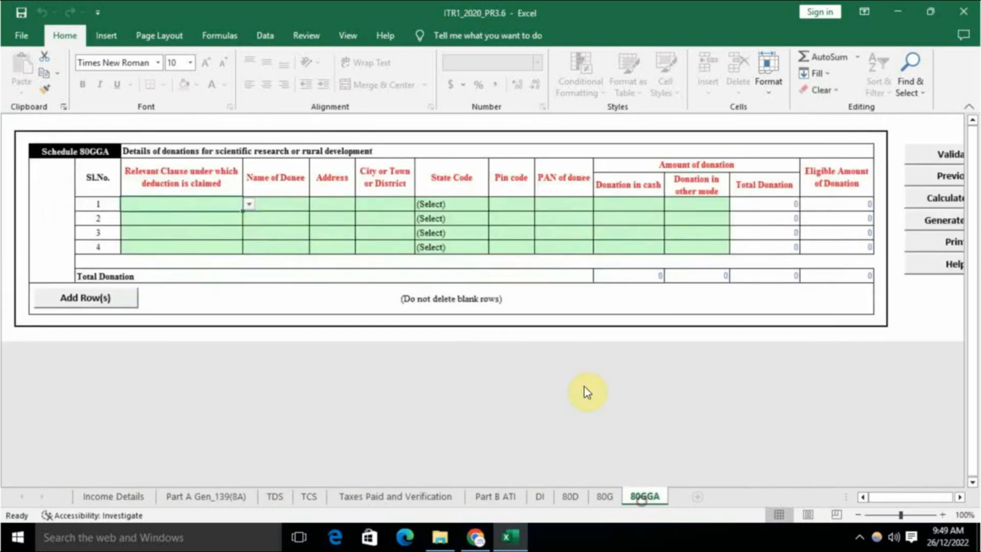
pyautogui.scroll(2, 523, 414)
pyautogui.moveTo(905, 496)
pyautogui.mouseDown()
pyautogui.moveTo(919, 499)
pyautogui.moveTo(887, 501)
pyautogui.mouseUp()
pyautogui.moveTo(920, 497); pyautogui.dragTo(902, 499)
pyautogui.click(122, 498)
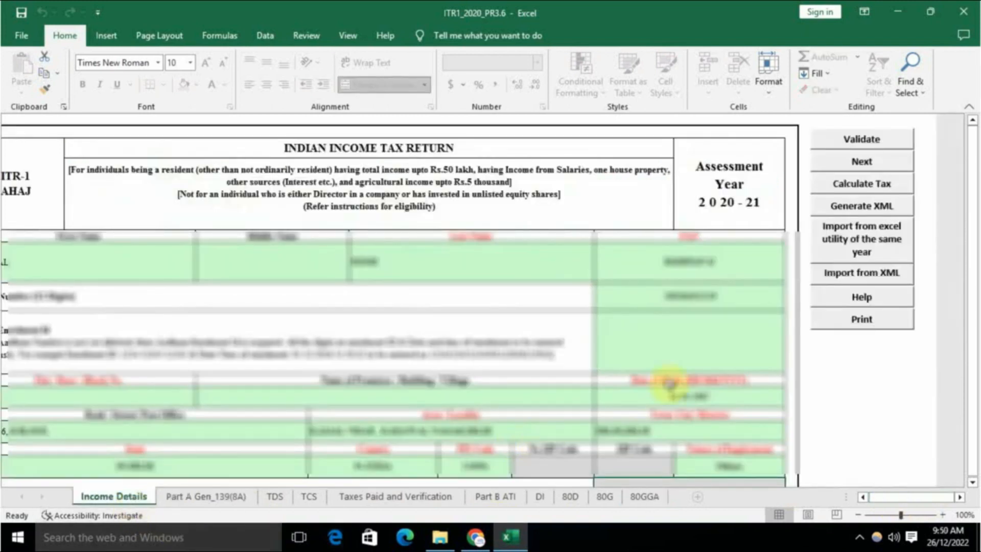
# Step: Calculate the tax and view the Amount Payable of 1000 on Taxes Paid and Verification
pyautogui.click(861, 183)
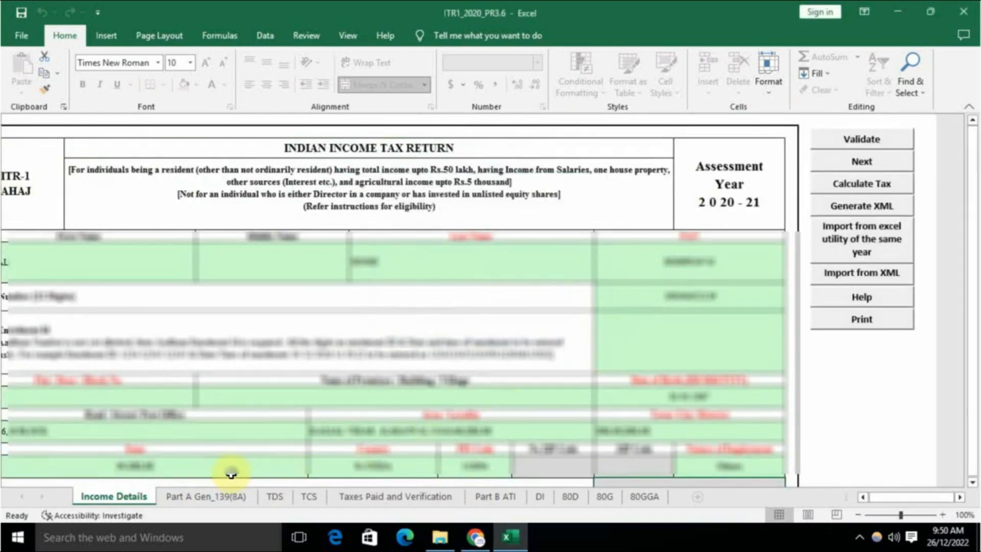
pyautogui.click(388, 498)
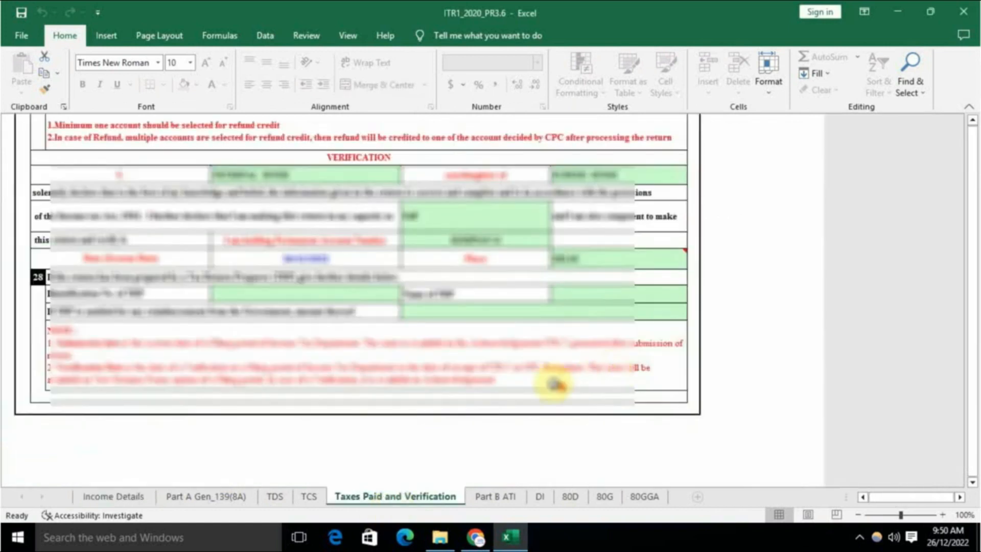
pyautogui.scroll(7, 562, 383)
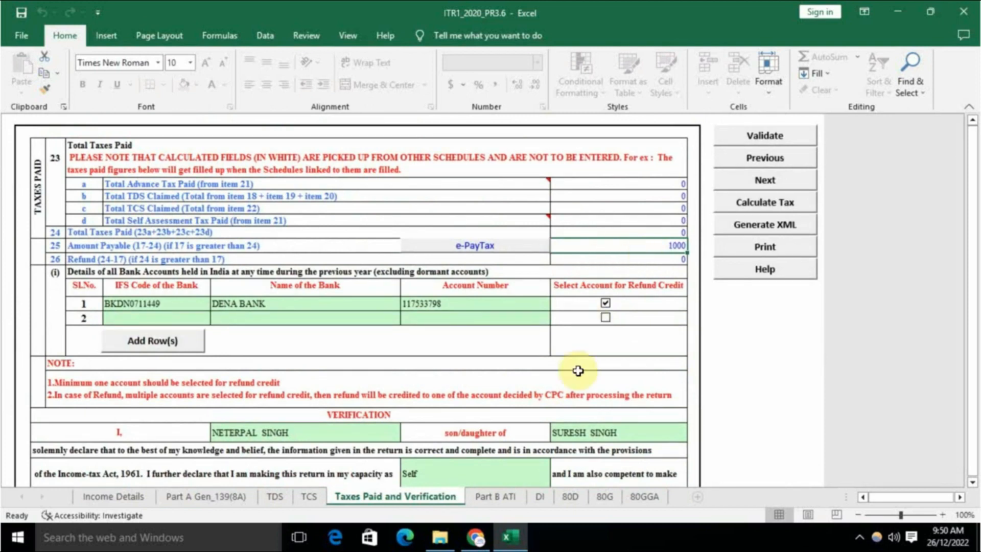
# Step: On Part B ATI, enter 1000 as the amount of 140B payment 1
pyautogui.click(503, 498)
pyautogui.scroll(2, 689, 261)
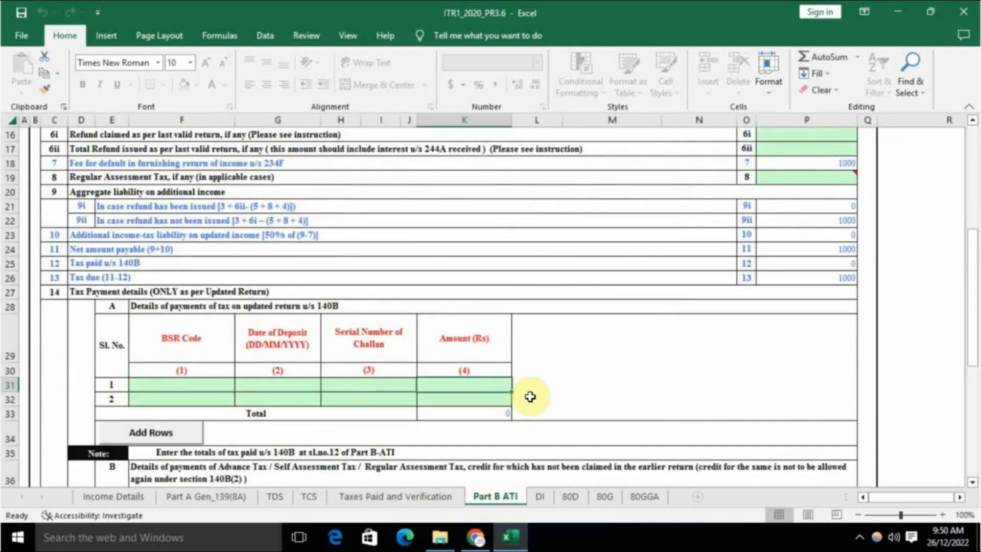
pyautogui.scroll(3, 534, 392)
pyautogui.scroll(-2, 537, 460)
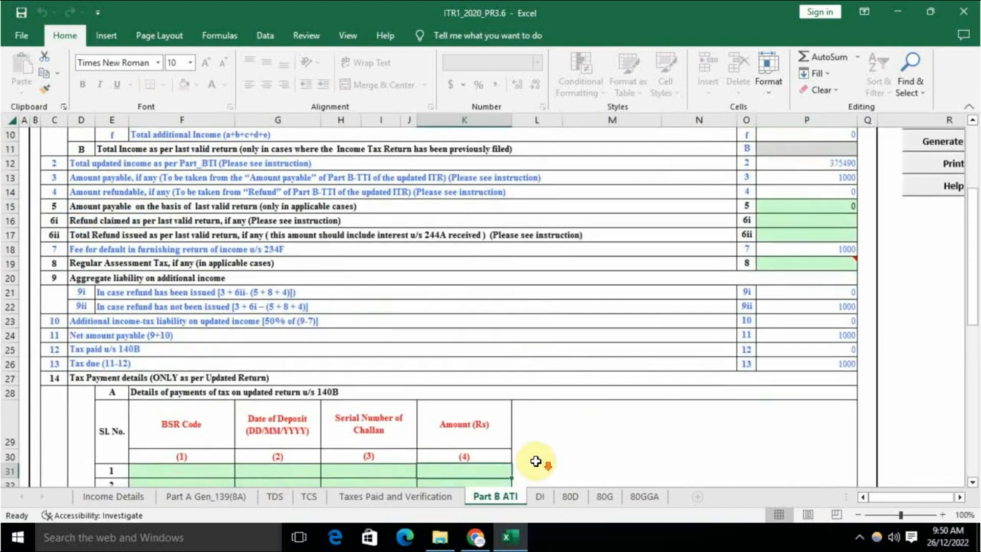
pyautogui.click(195, 431)
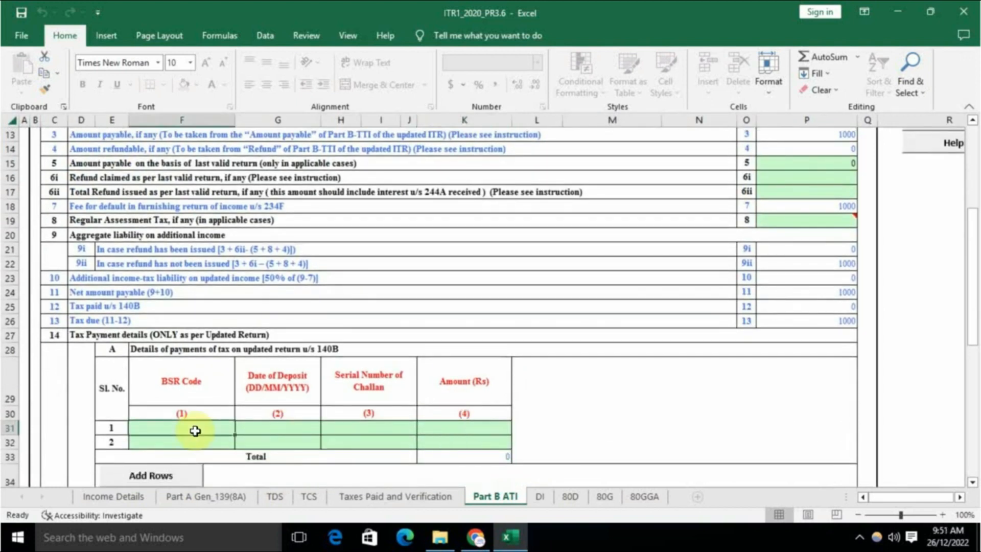
pyautogui.press('Tab')
pyautogui.press('Tab')
pyautogui.press('Tab')
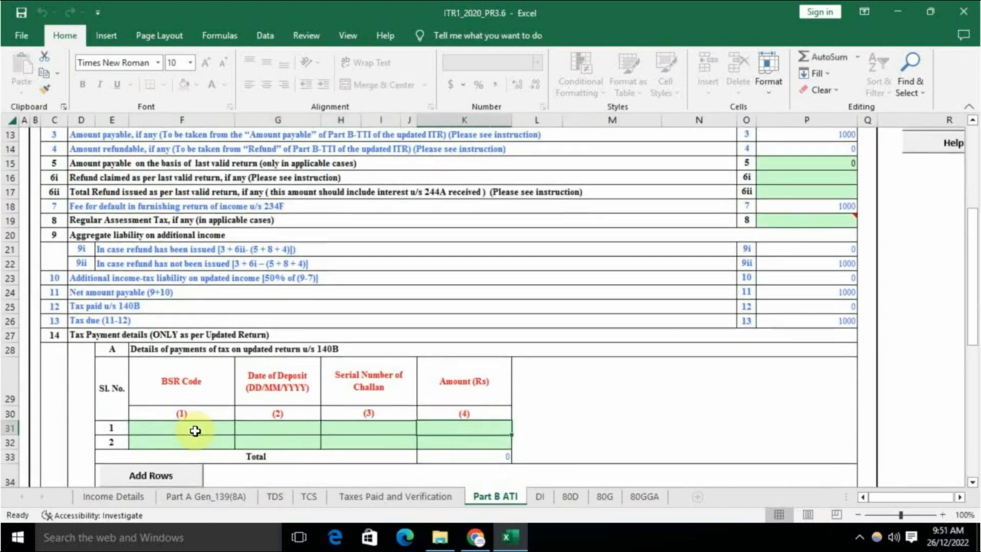
pyautogui.press('Left')
pyautogui.press('Left')
pyautogui.press('Left')
pyautogui.press('Right')
pyautogui.press('Right')
pyautogui.press('Right')
pyautogui.write('1000')
pyautogui.press('Return')
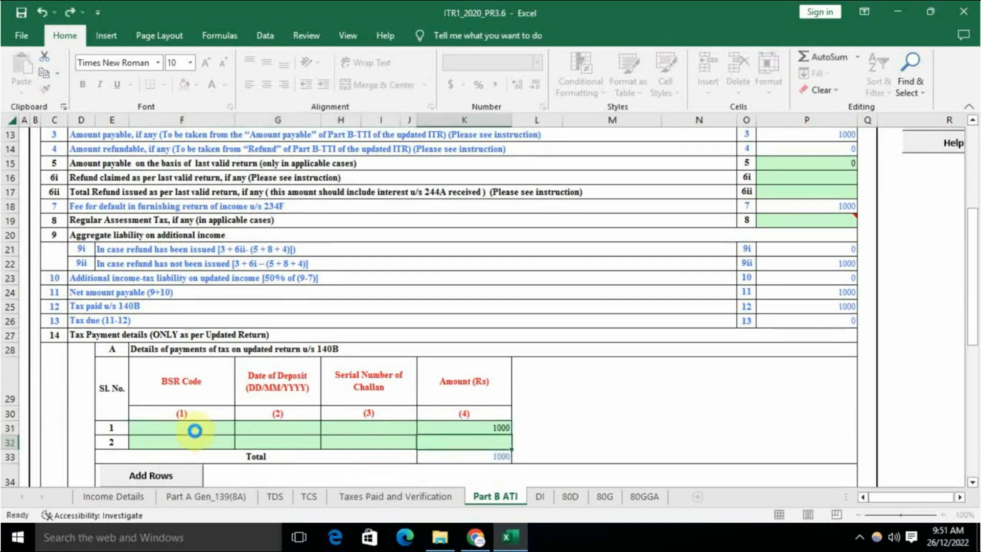
# Step: Fill in the challan serial number, deposit date 26-12-2022 and BSR code for payment 1
pyautogui.press('Up')
pyautogui.press('Left')
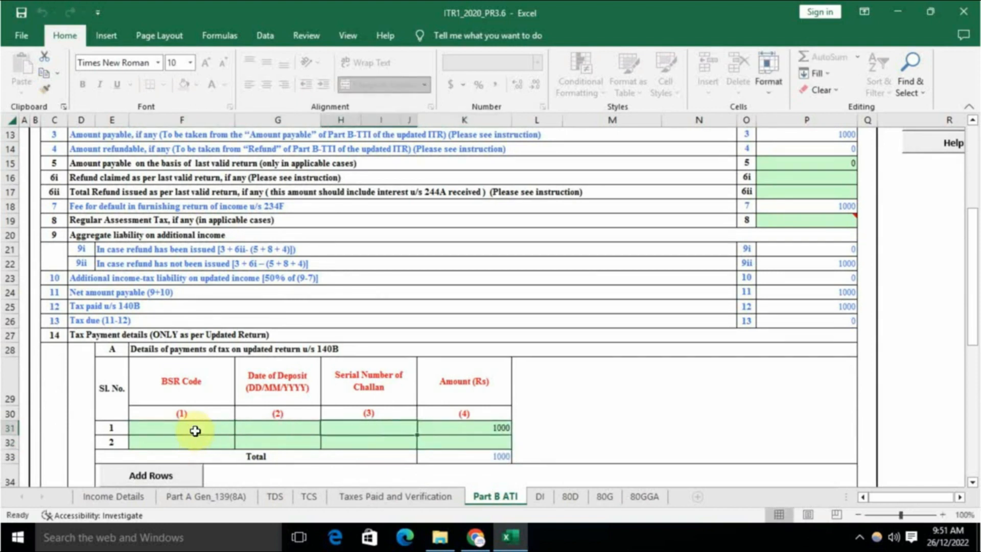
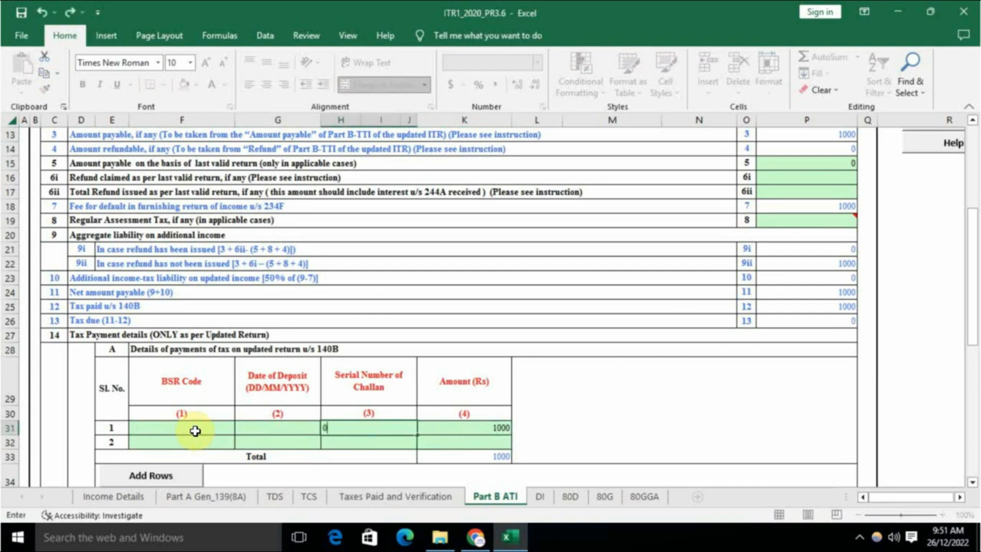
pyautogui.press('Left')
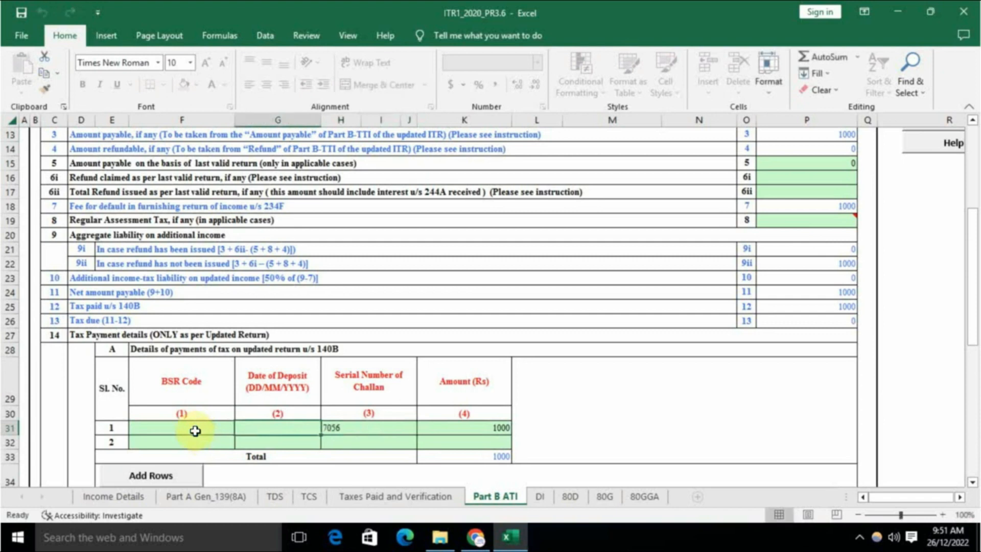
pyautogui.write('2')
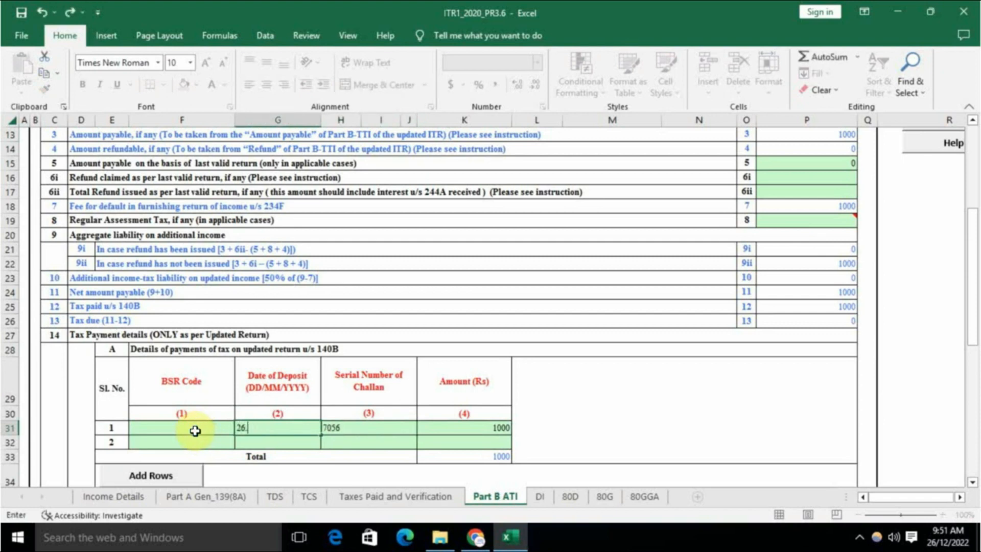
pyautogui.write('6-12-2022')
pyautogui.click(195, 430)
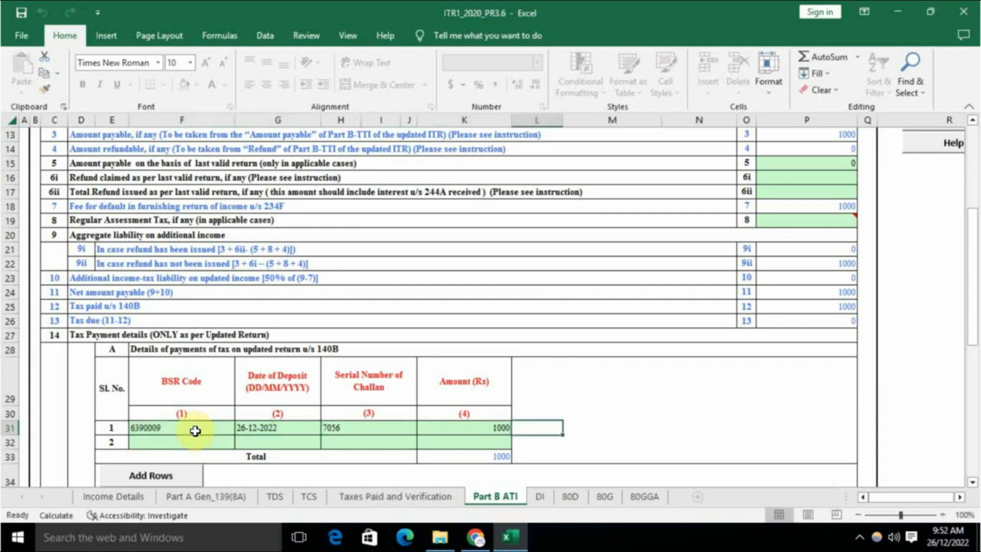
pyautogui.press('Right')
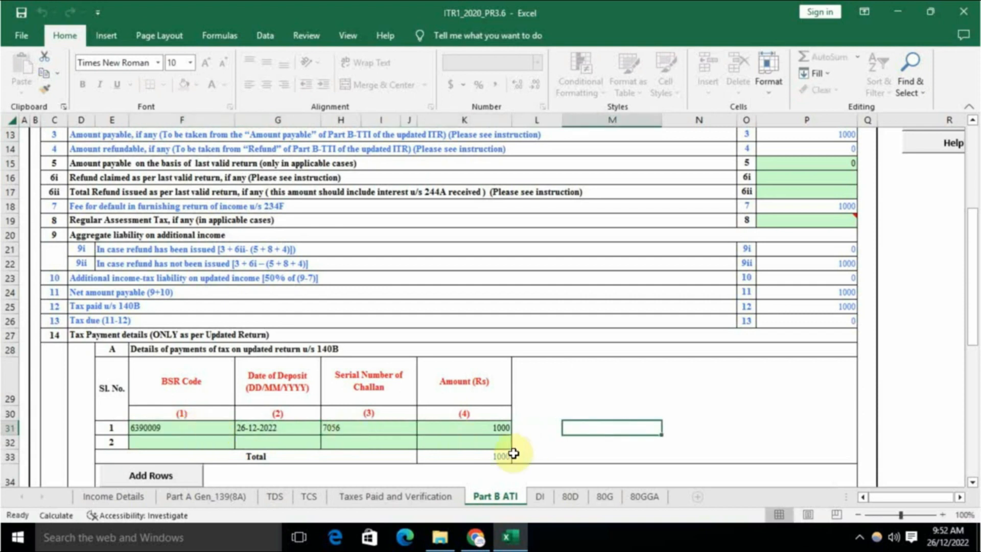
pyautogui.scroll(4, 646, 363)
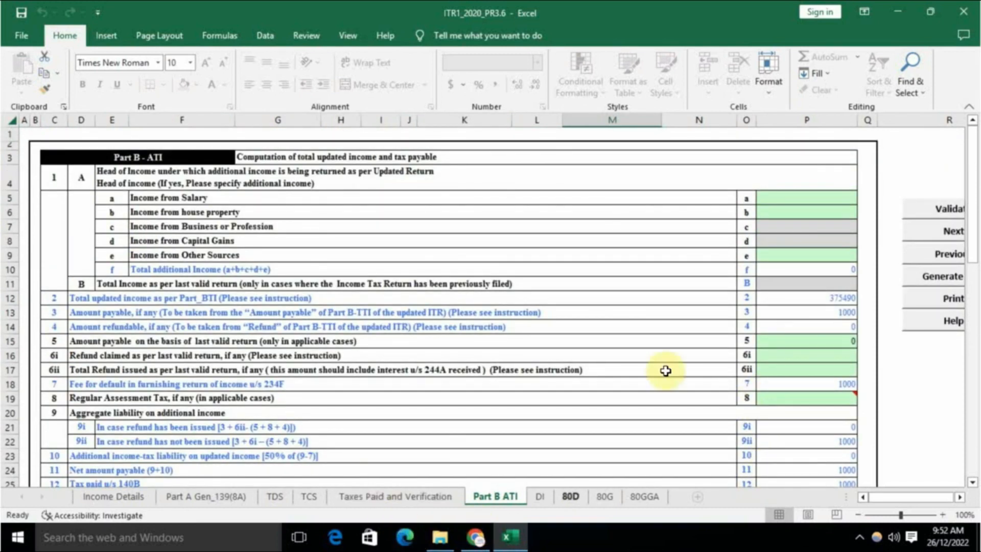
# Step: Validate Part B ATI, then recalculate the tax from the Income Details sheet
pyautogui.click(962, 215)
pyautogui.click(515, 314)
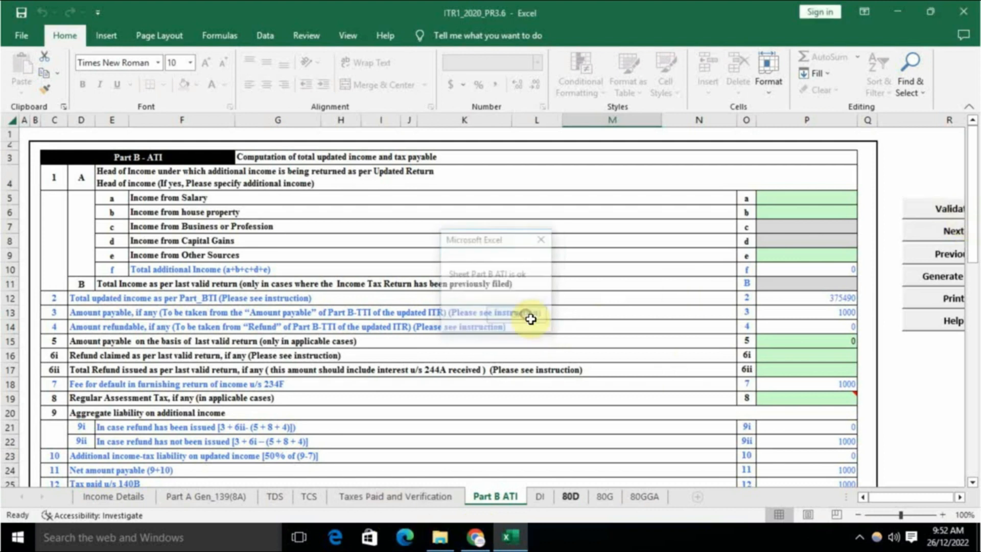
pyautogui.click(127, 495)
pyautogui.click(878, 183)
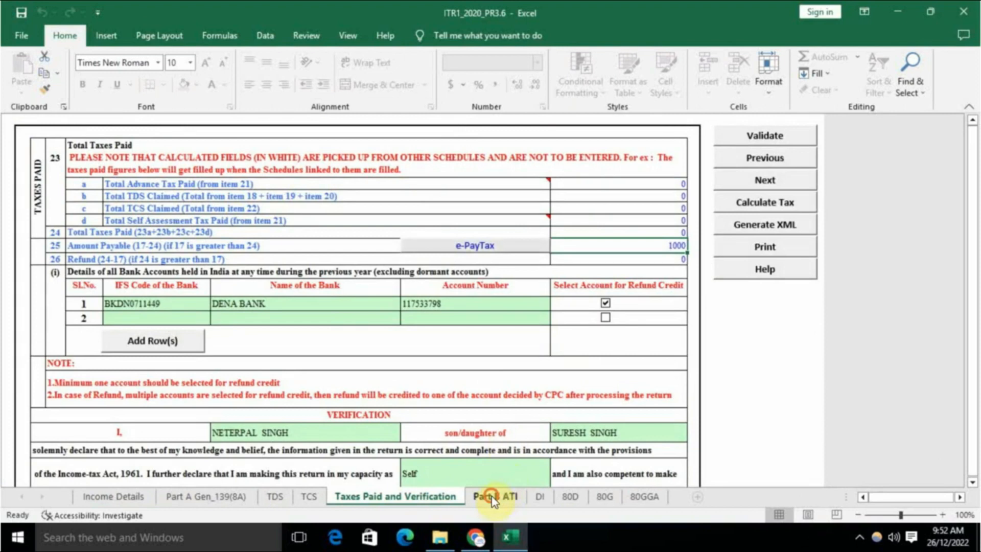
# Step: Check Part B ATI's late fee, net payable, tax paid and tax due 0, then return to Income Details
pyautogui.click(491, 495)
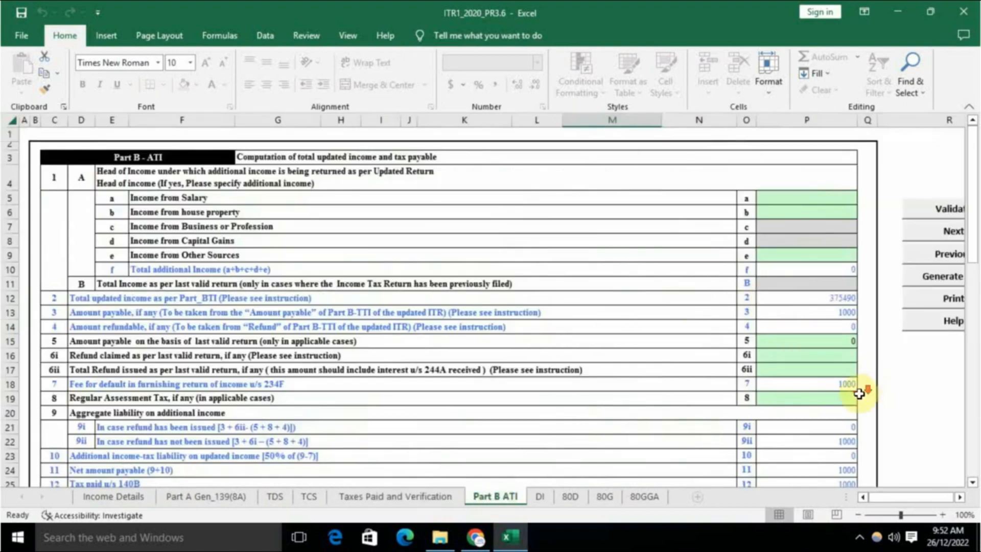
pyautogui.scroll(-1, 819, 349)
pyautogui.click(820, 349)
pyautogui.scroll(-2, 657, 378)
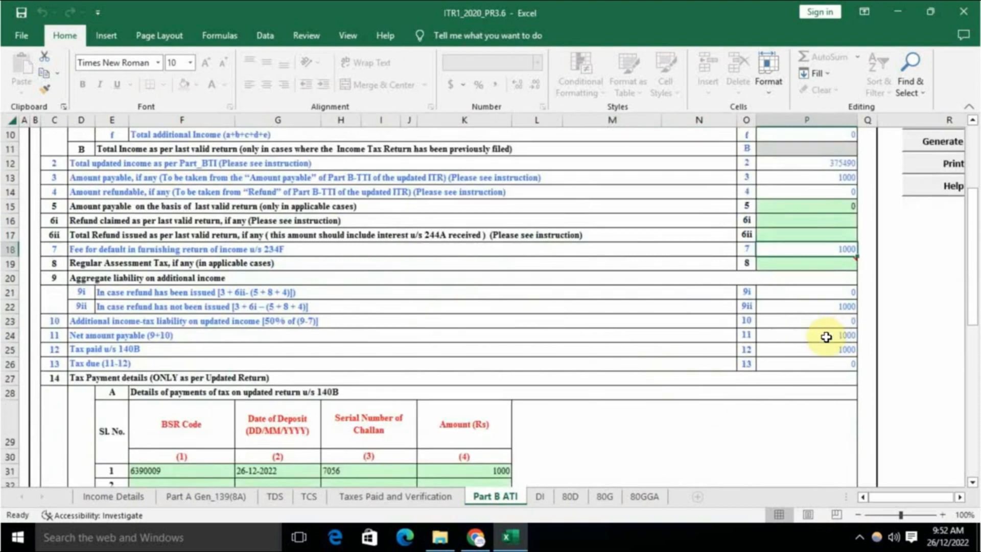
pyautogui.click(824, 335)
pyautogui.click(827, 347)
pyautogui.click(817, 364)
pyautogui.scroll(-4, 470, 378)
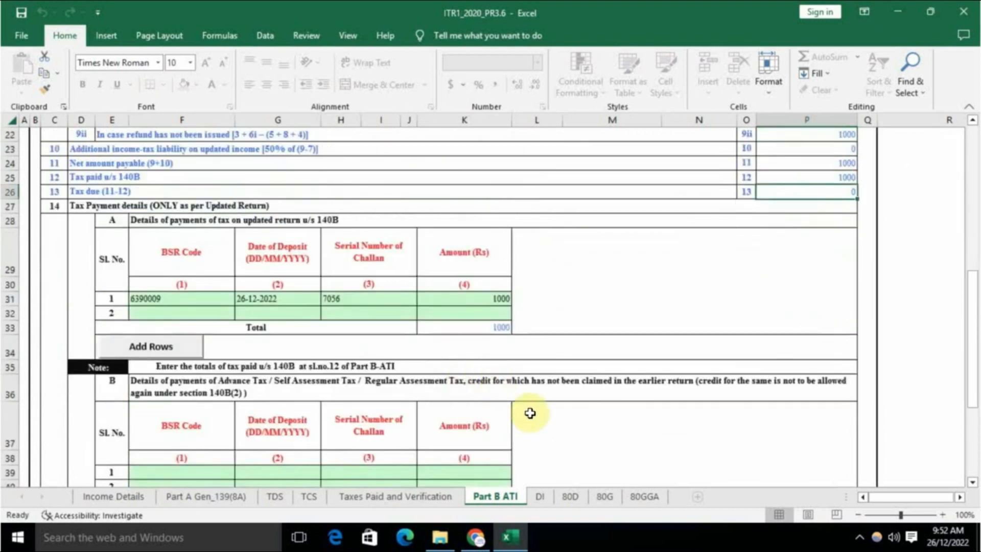
pyautogui.click(117, 496)
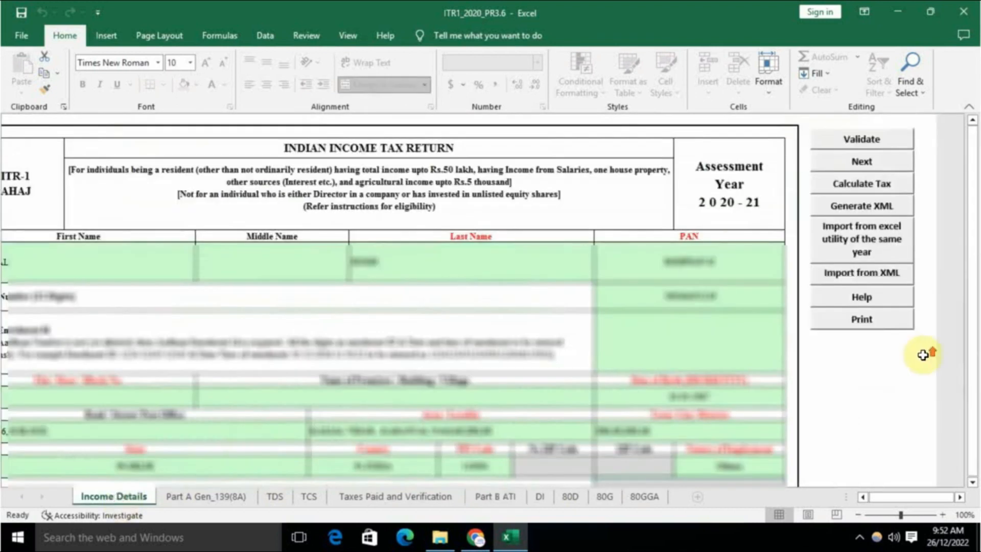
# Step: Generate the return's XML, acknowledging the TDS and tax calculation alerts
pyautogui.click(868, 210)
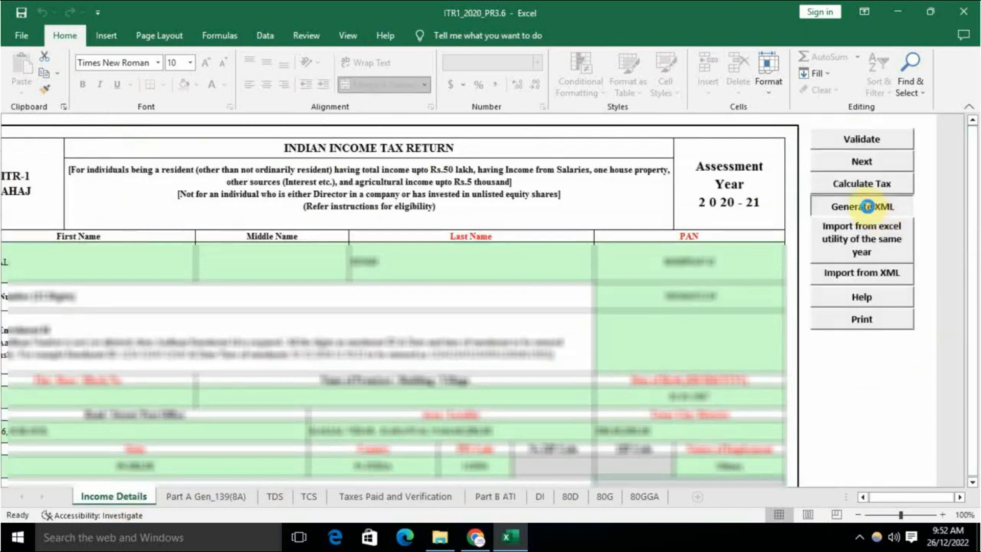
pyautogui.click(514, 299)
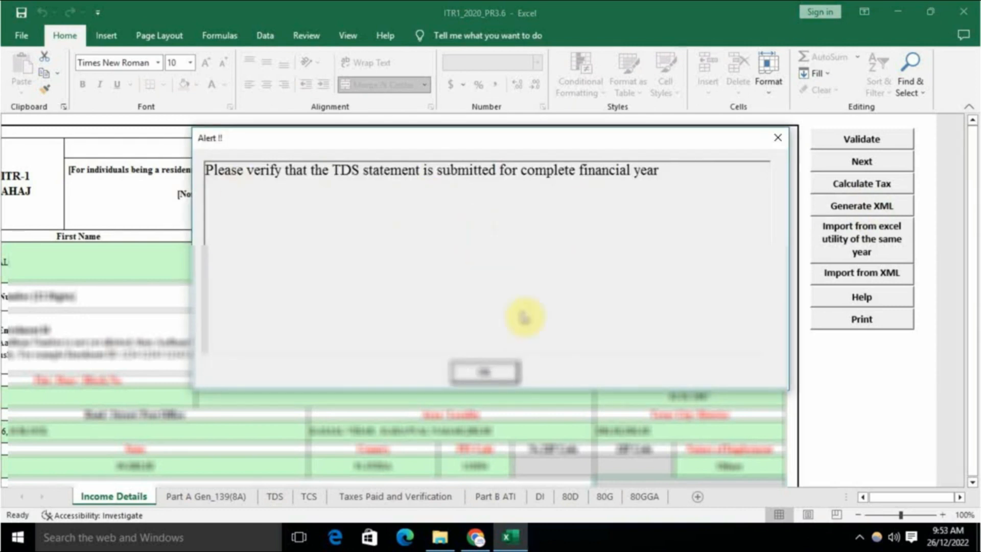
pyautogui.click(485, 374)
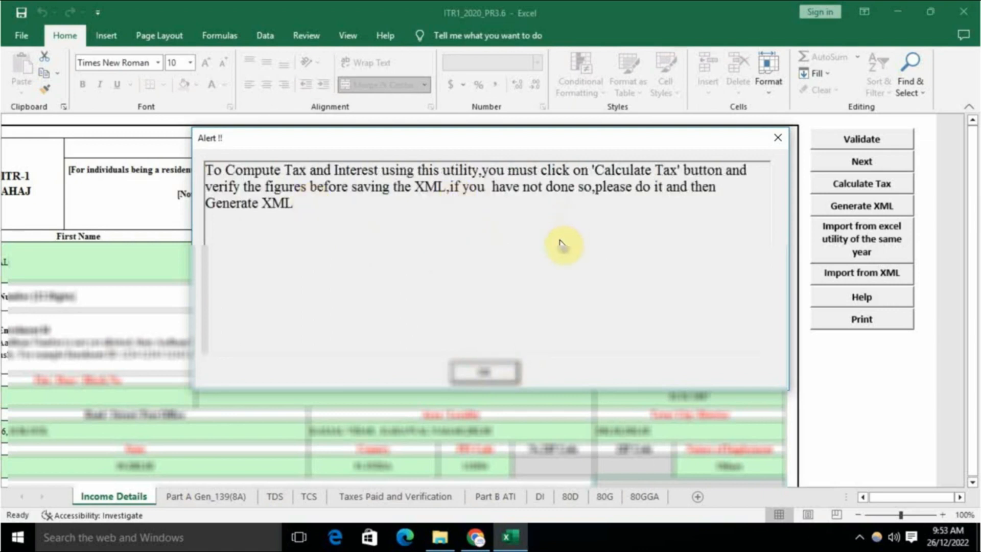
pyautogui.click(480, 373)
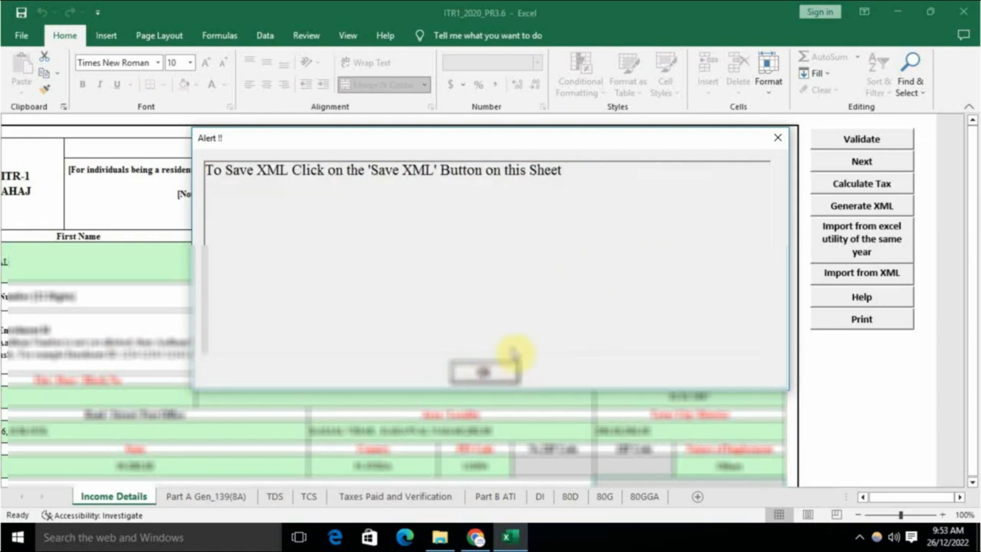
pyautogui.click(498, 372)
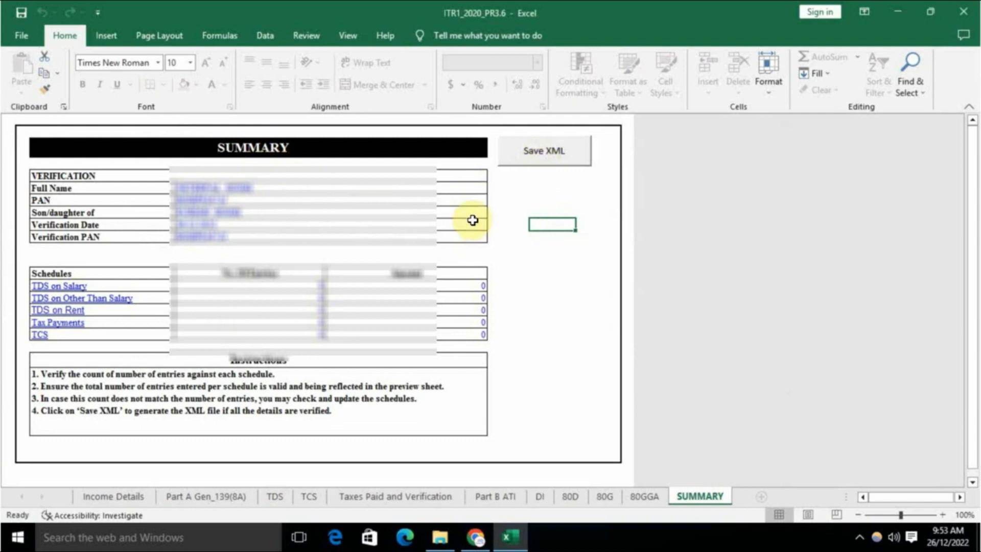
# Step: Save the XML file to the workbook's folder and bring up the e-Filing portal
pyautogui.click(562, 163)
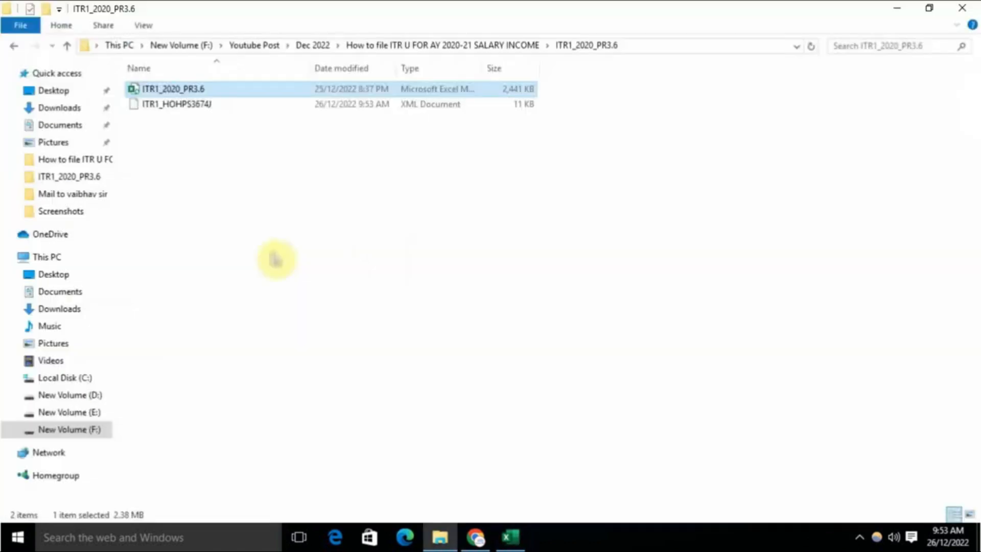
pyautogui.click(206, 156)
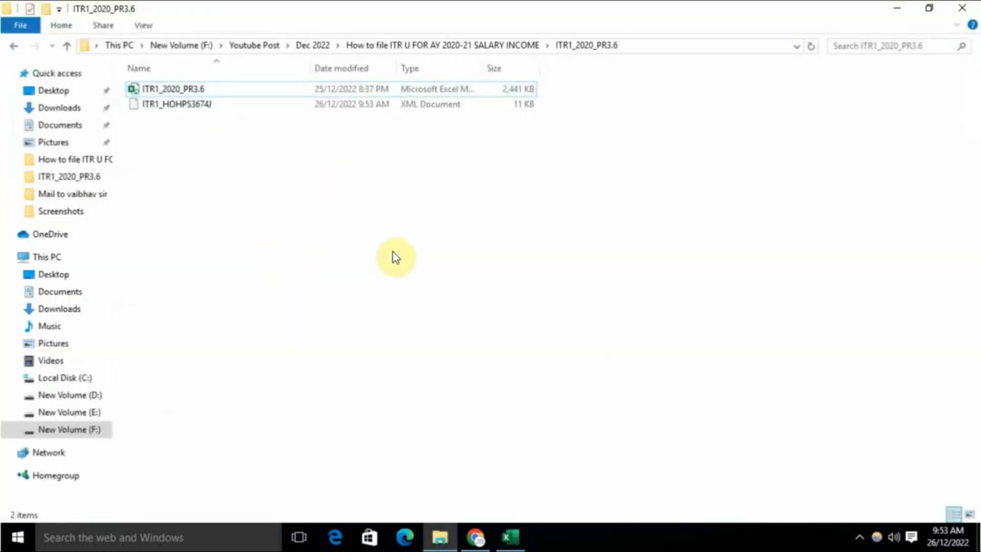
pyautogui.click(897, 8)
pyautogui.click(899, 9)
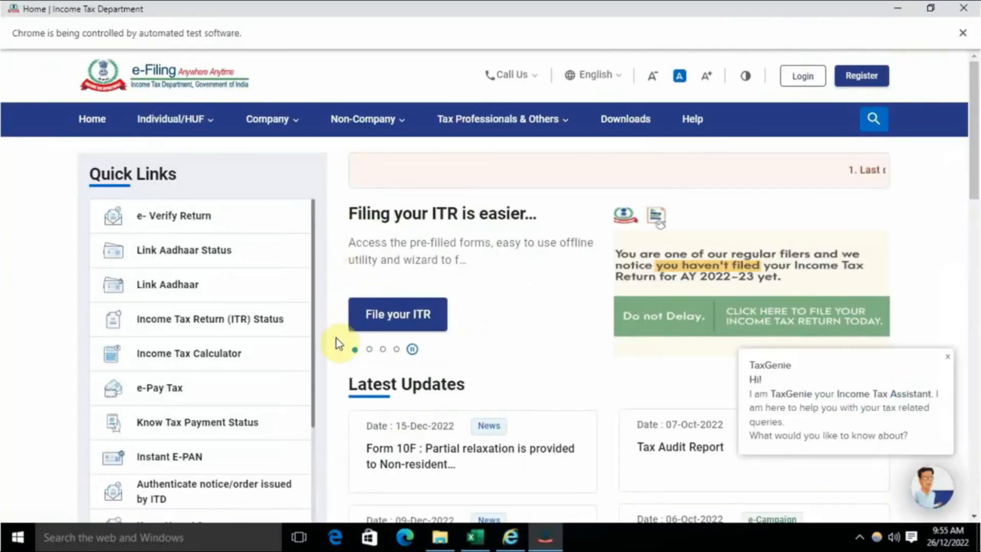
# Step: Log in and start File Income Tax Return for assessment year 2020-21
pyautogui.click(801, 78)
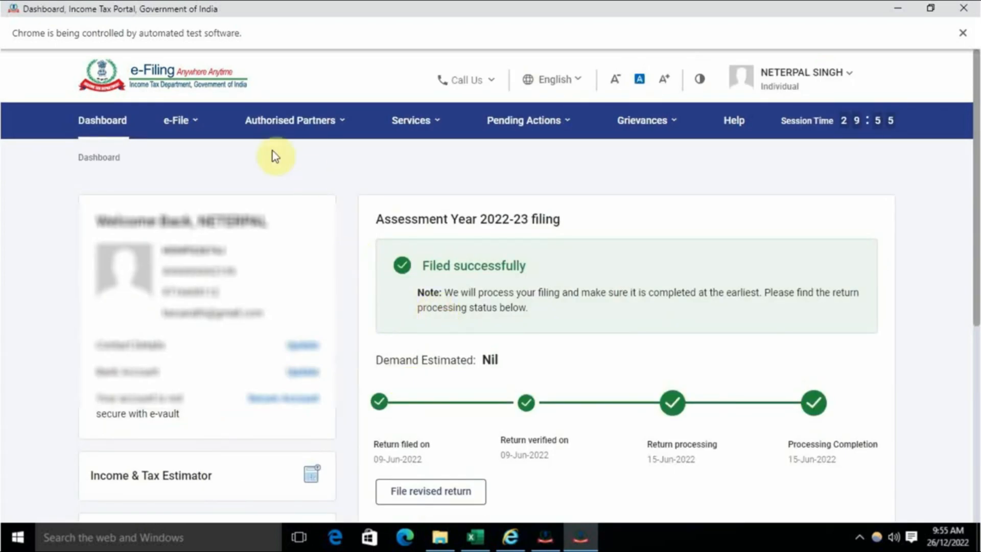
pyautogui.click(196, 126)
pyautogui.moveTo(198, 162)
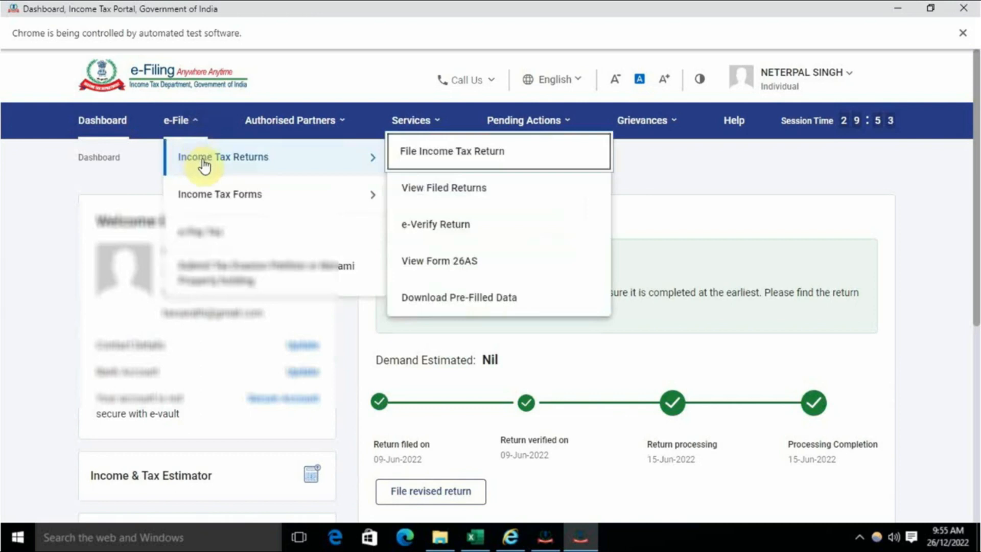
pyautogui.click(462, 164)
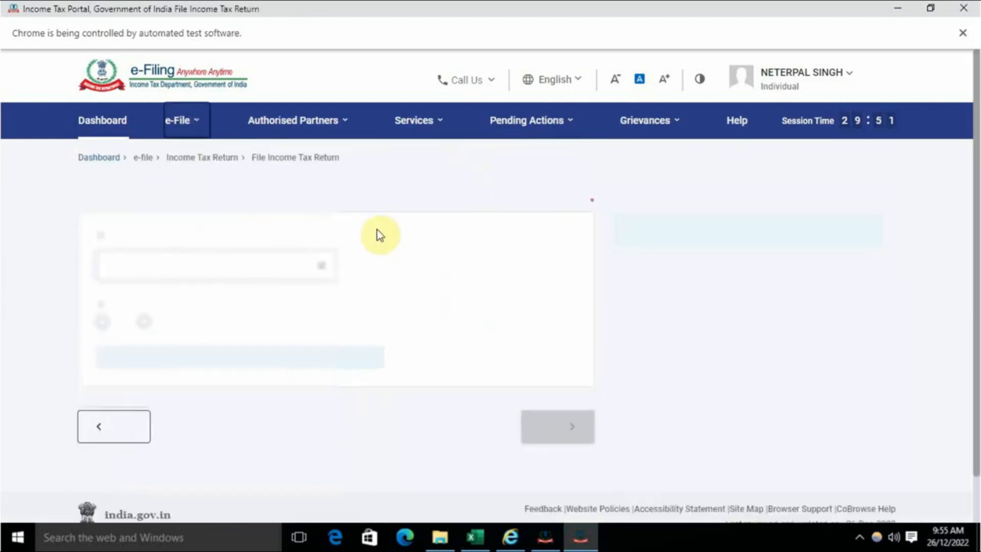
pyautogui.click(198, 301)
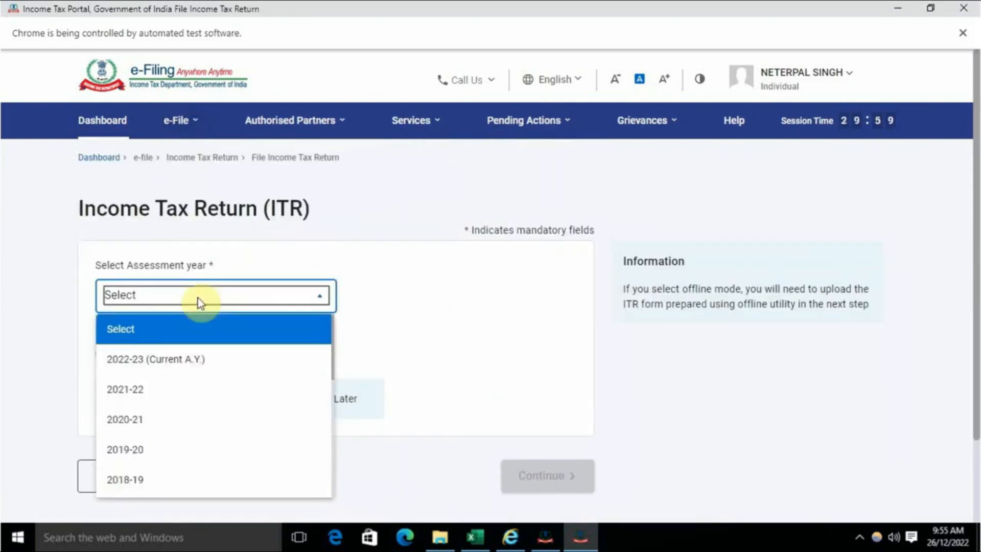
pyautogui.click(152, 428)
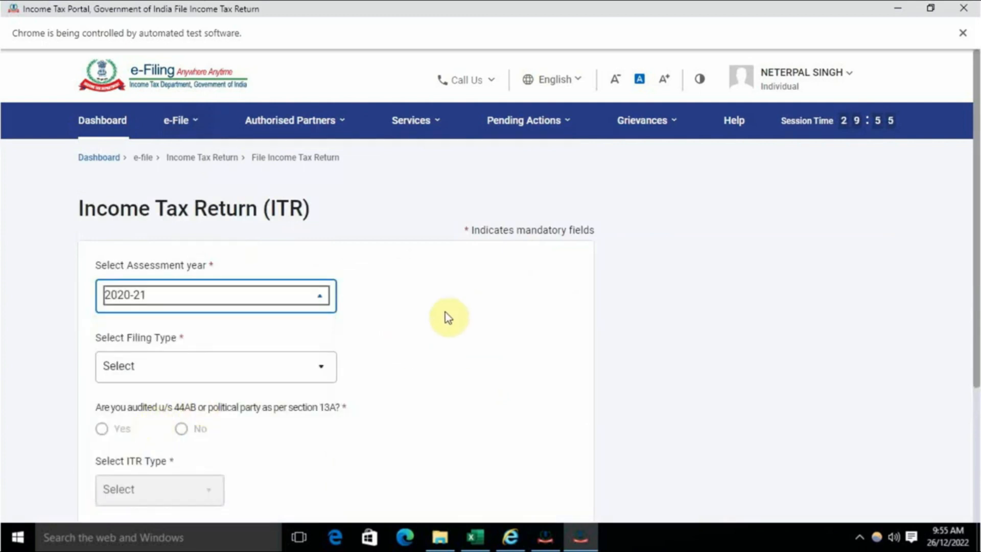
# Step: Choose 139(8A) - Updated Return, answer No to audit, select ITR-1 and continue
pyautogui.scroll(-2, 445, 312)
pyautogui.click(259, 265)
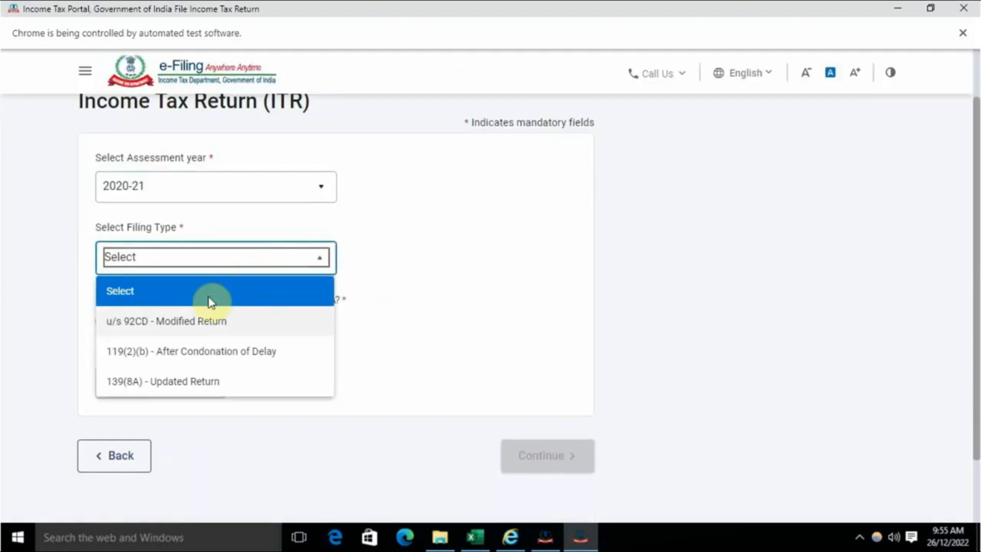
pyautogui.click(190, 382)
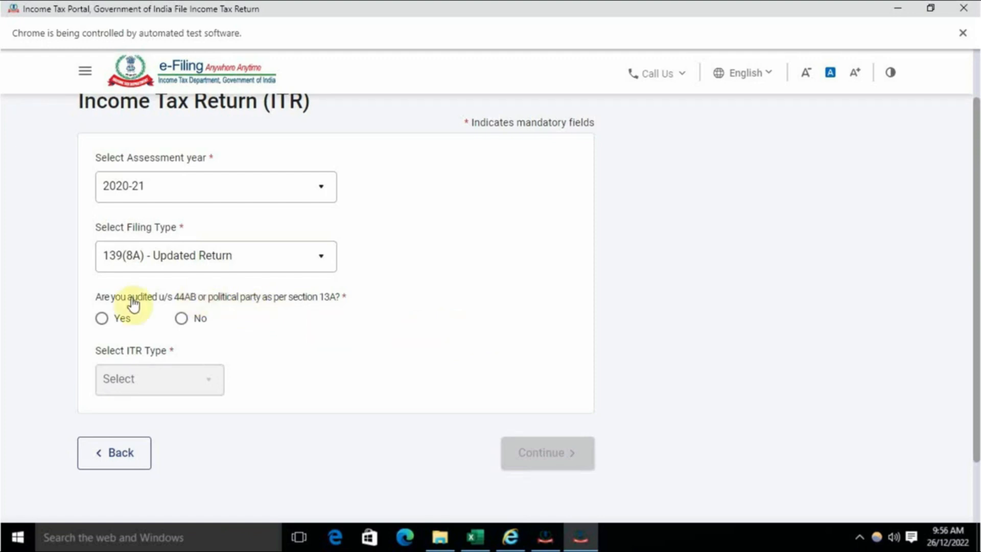
pyautogui.click(182, 320)
pyautogui.click(181, 388)
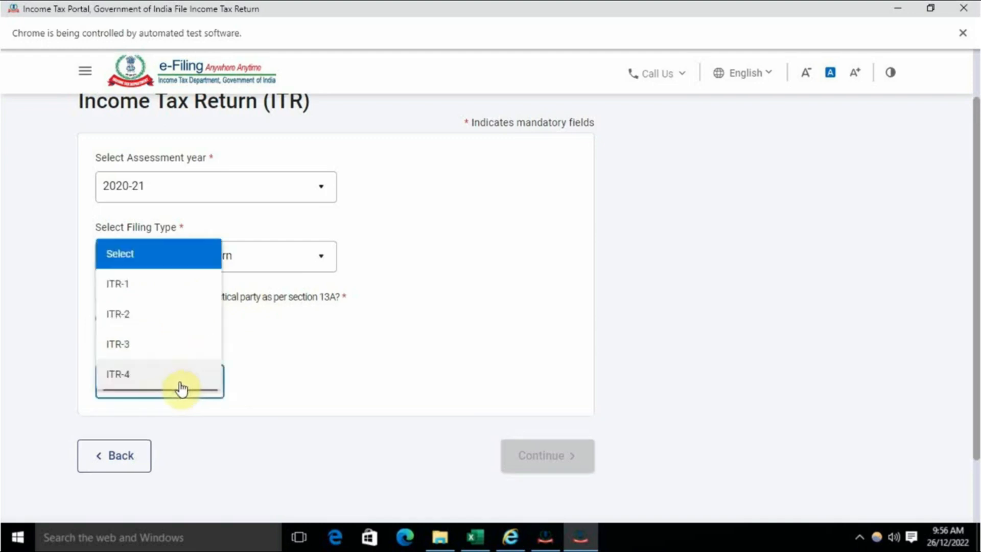
pyautogui.click(131, 288)
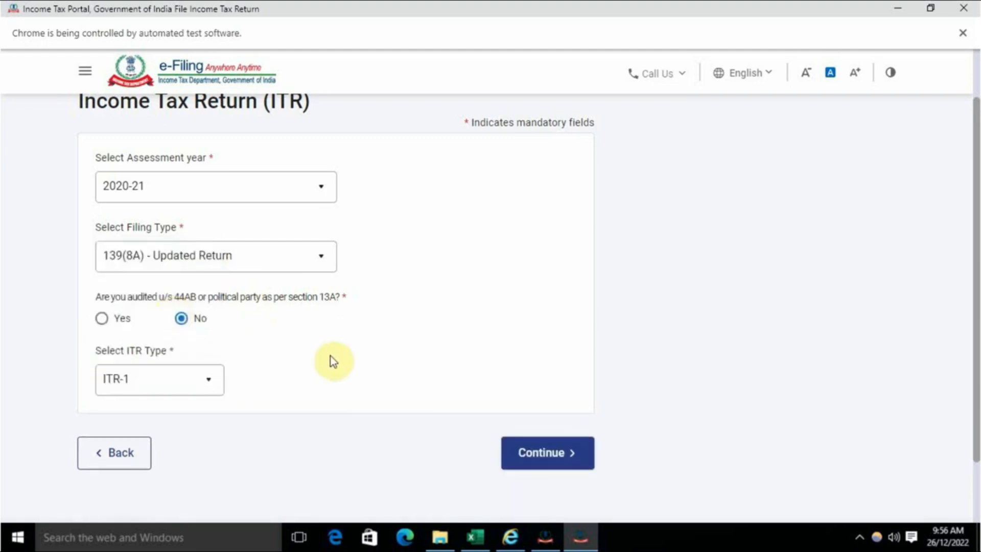
pyautogui.click(537, 453)
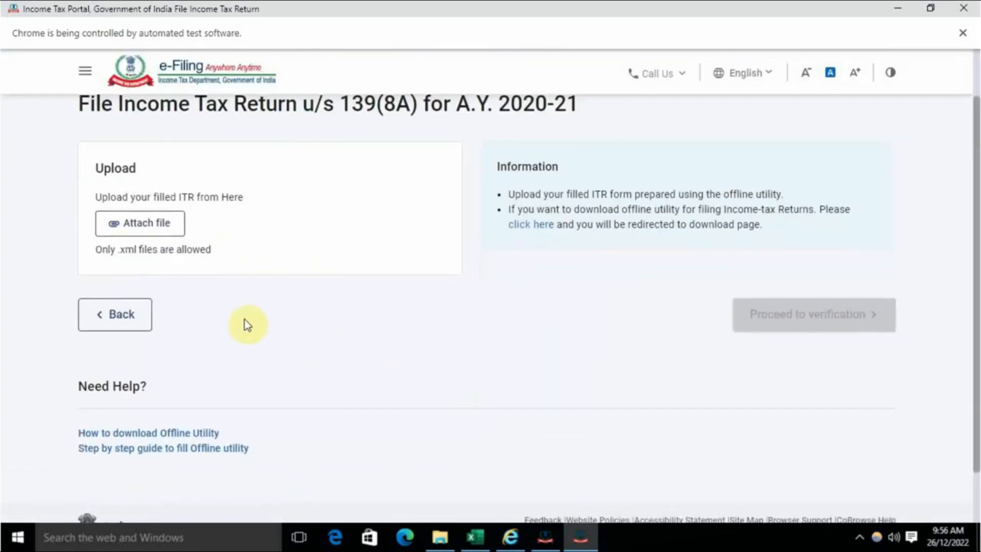
pyautogui.scroll(3, 247, 325)
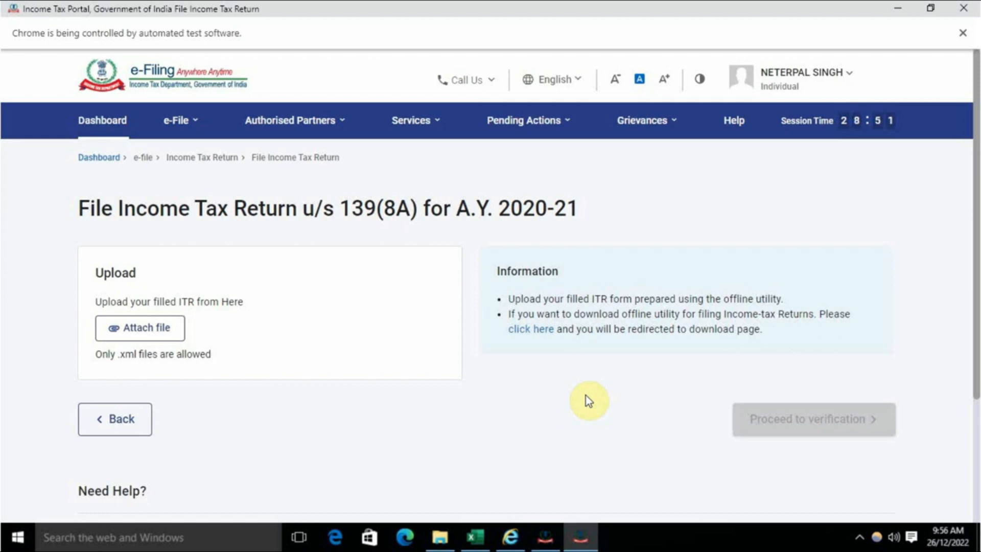
pyautogui.scroll(-3, 525, 374)
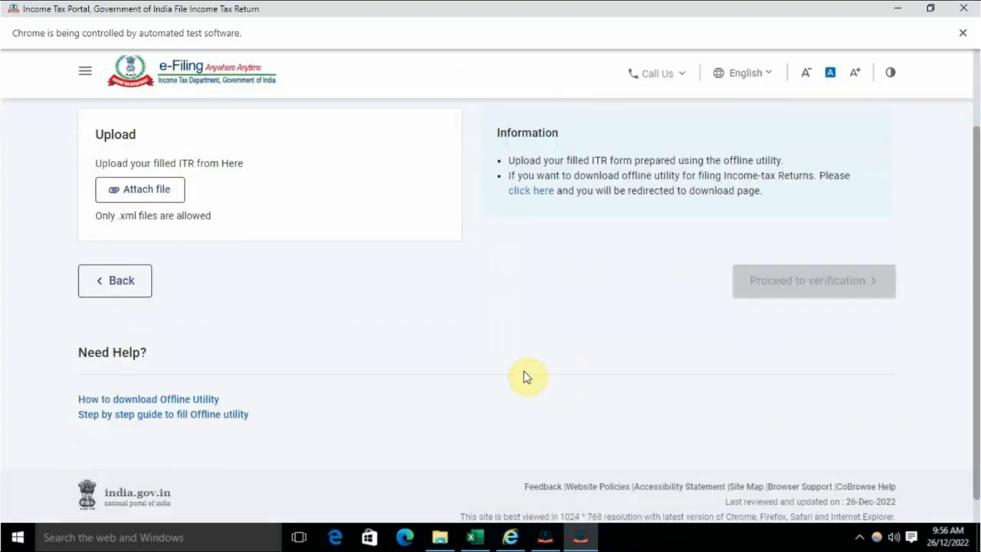